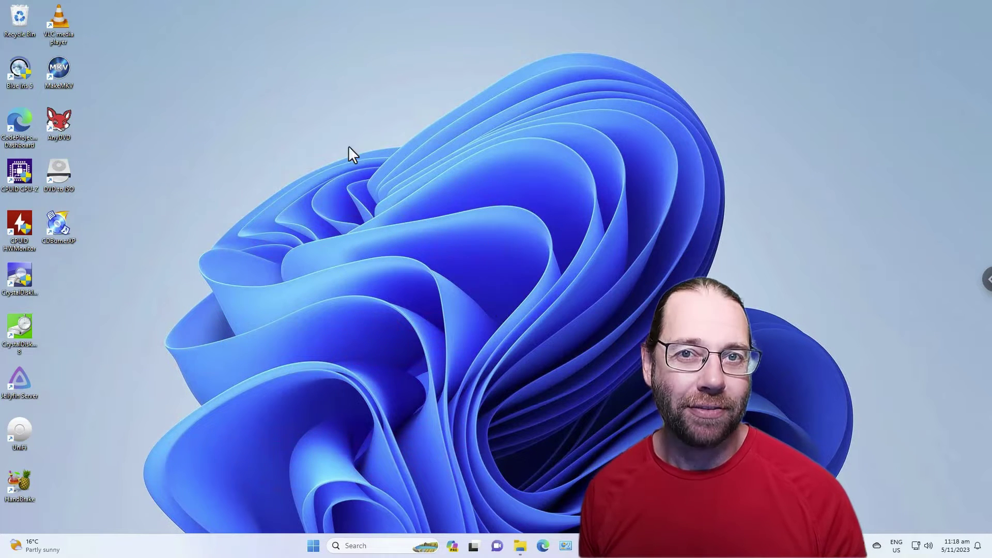
Search Windows for 'storag' so Manage Storage Spaces appears as the best match
left_click(365, 547)
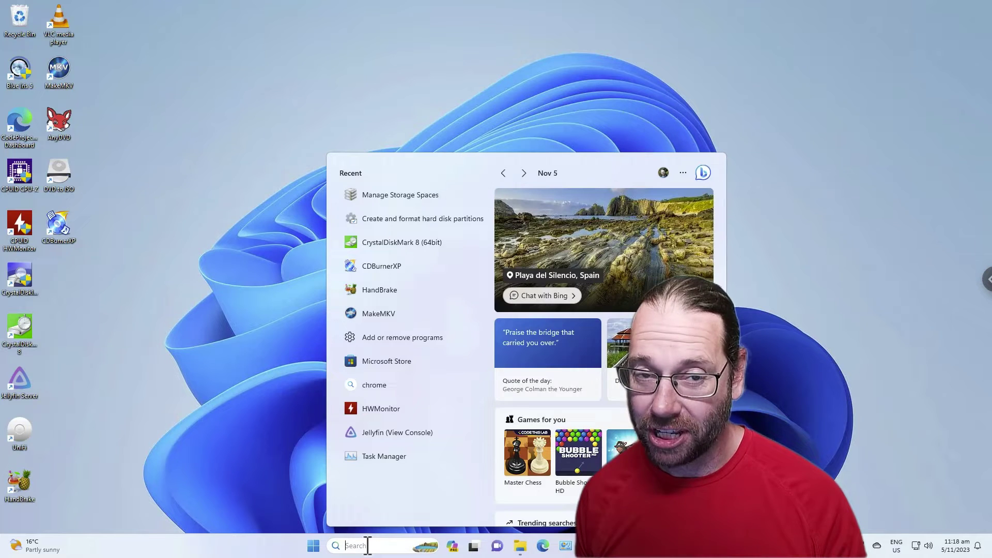
type("storage")
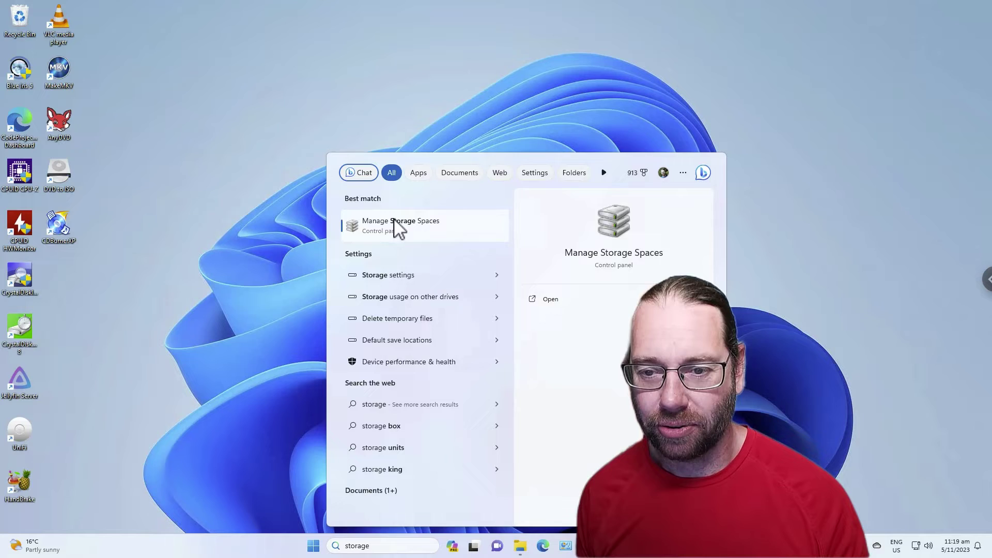
Open the Manage Storage Spaces control panel from the search results
left_click(394, 224)
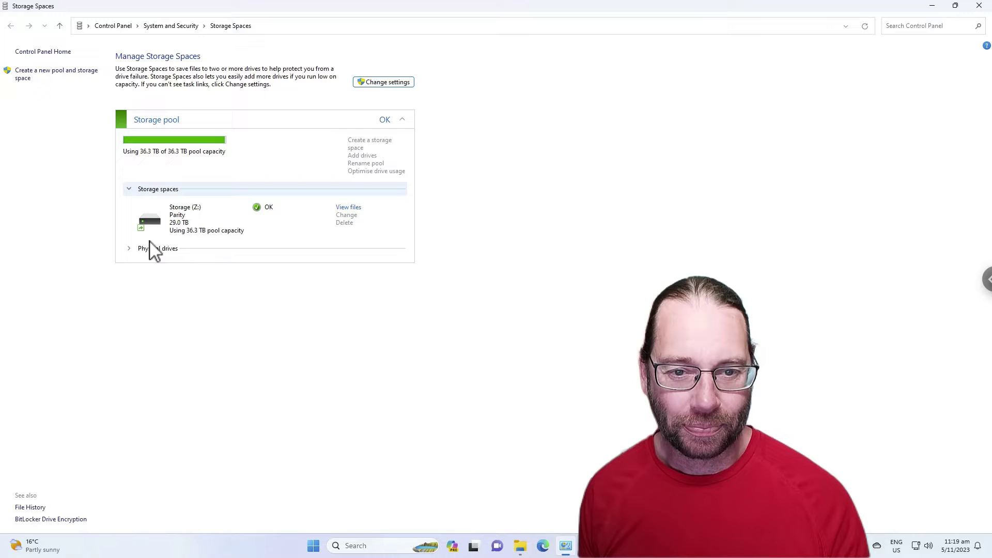
left_click(125, 249)
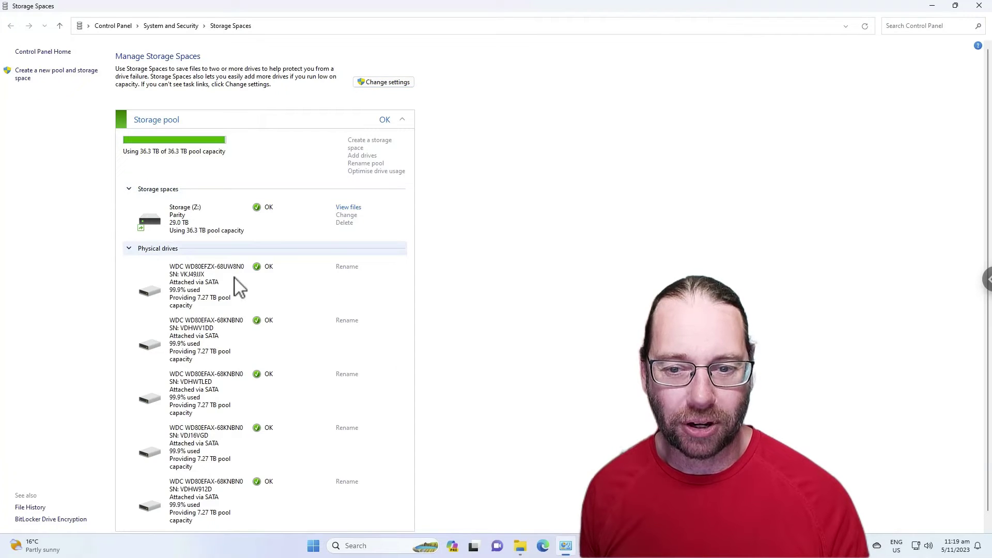
scroll(188, 299, "down", 1)
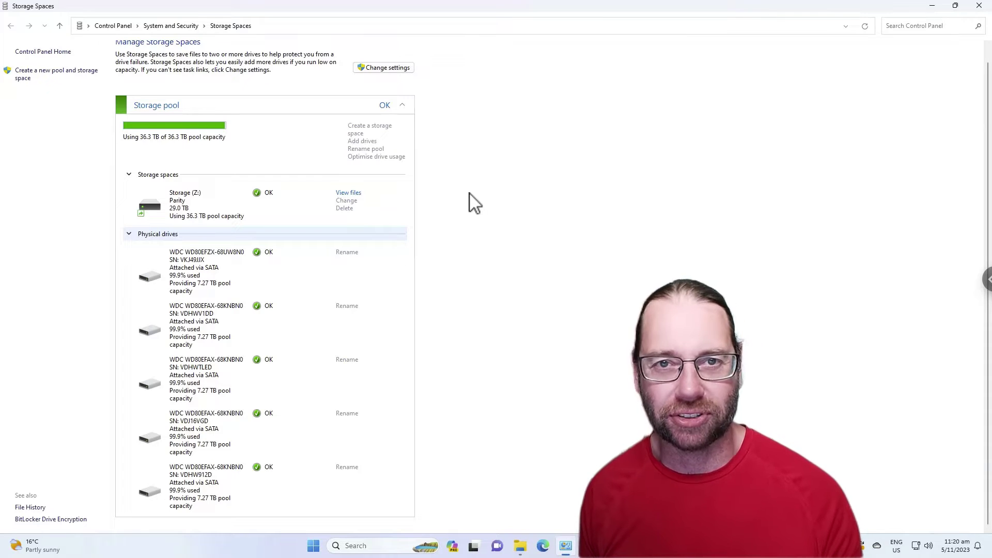
Scroll the Storage Spaces overview up and back down
scroll(255, 303, "up", 1)
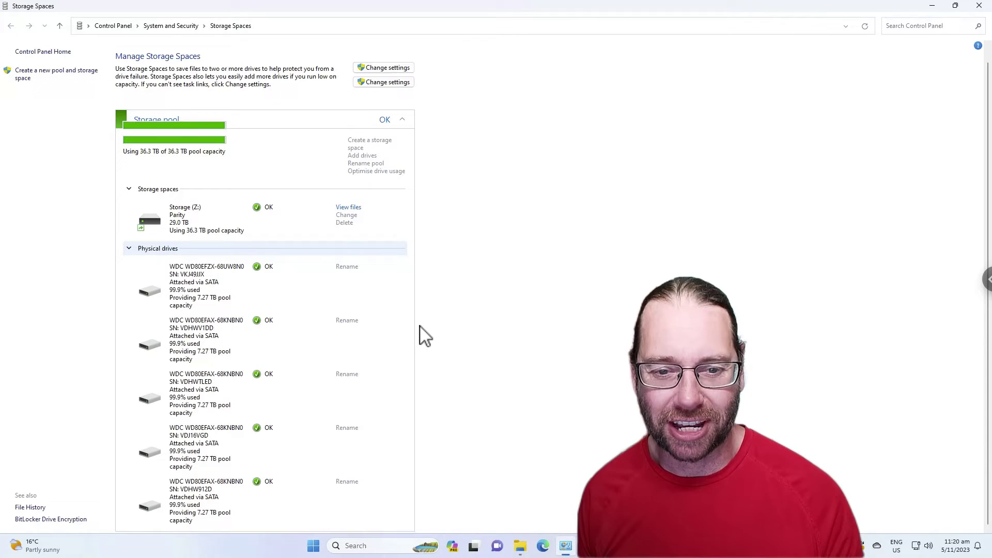
scroll(421, 337, "down", 1)
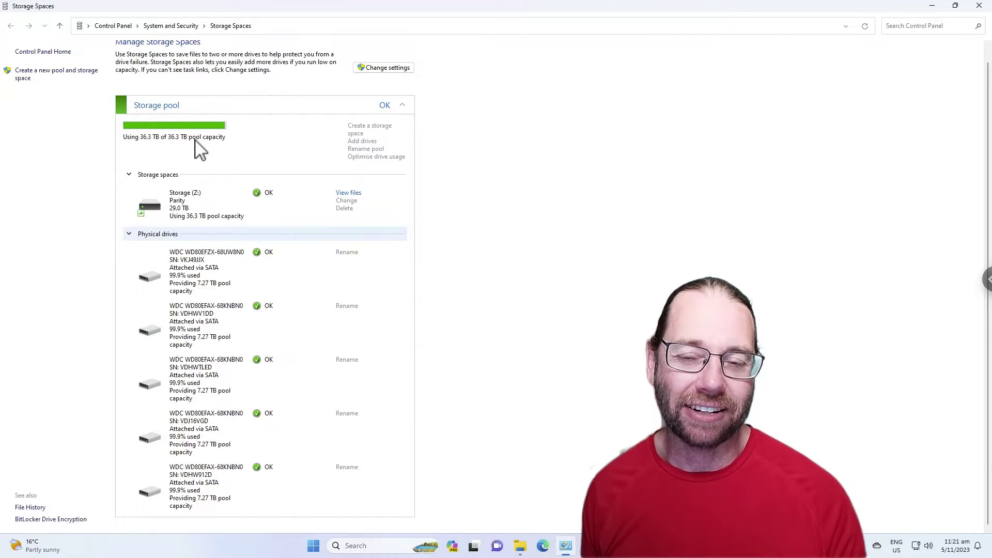
Grant administrator permission and start a new Simple (no resiliency) storage space
left_click(388, 68)
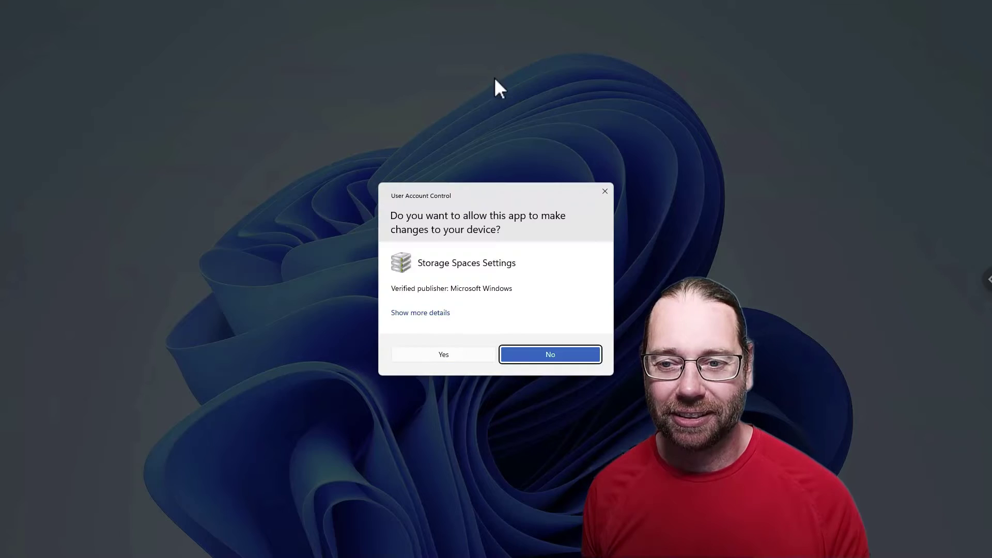
left_click(460, 360)
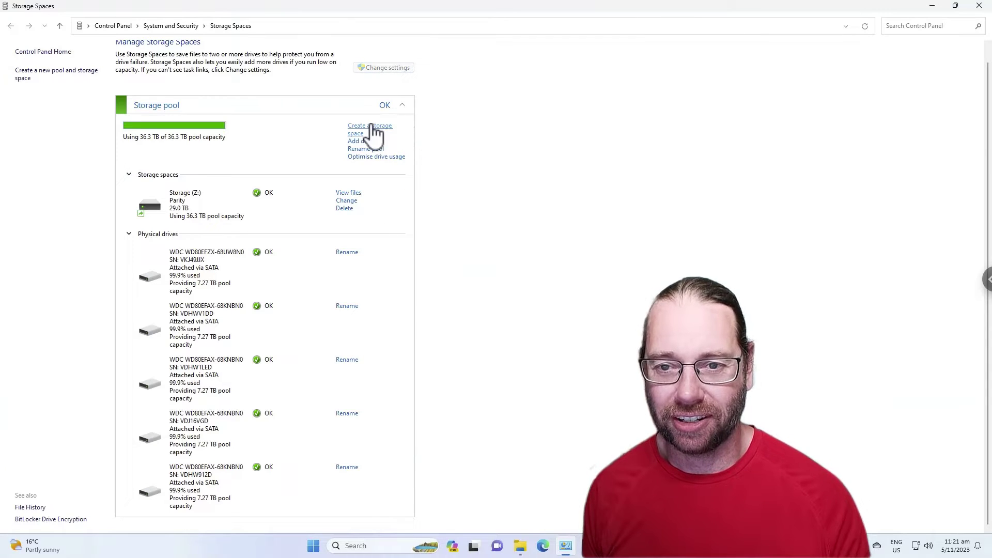
left_click(372, 126)
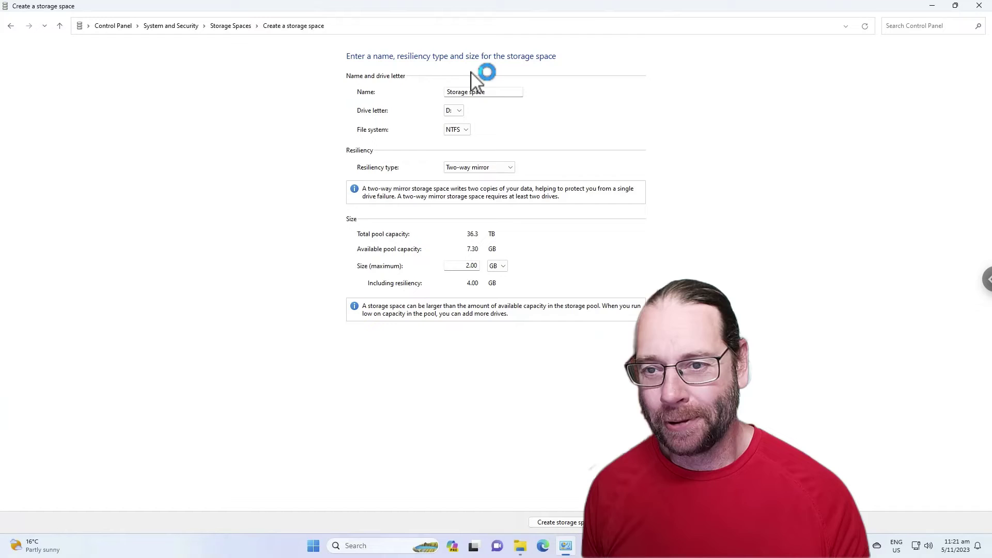
left_click(507, 168)
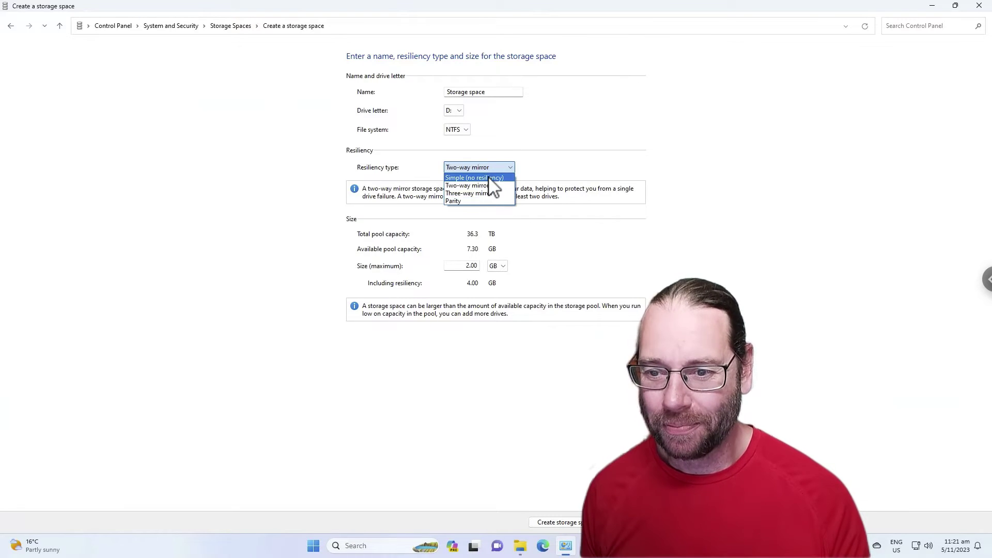
left_click(489, 177)
Enter 7 GB as the new space's Size (maximum)
double_click(473, 266)
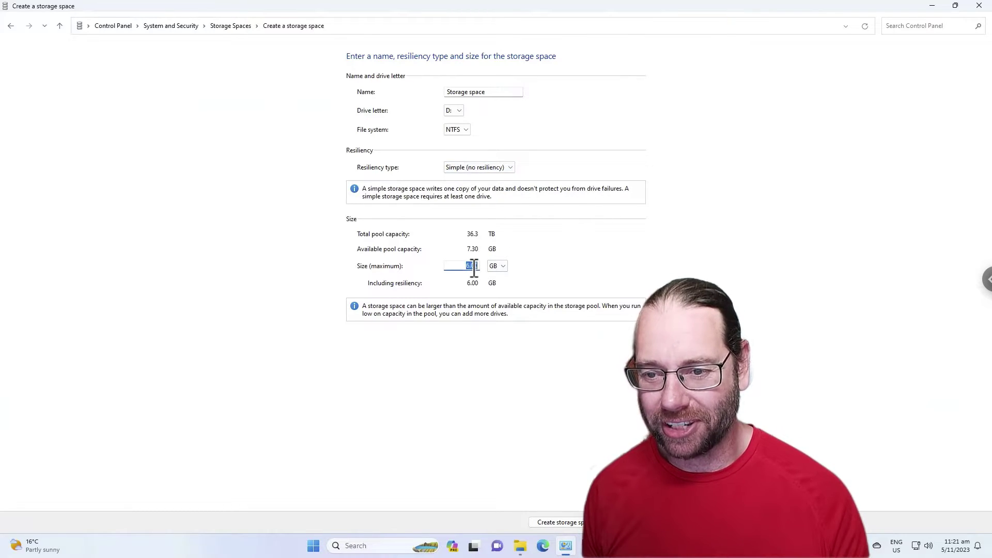
type("7")
key("Tab")
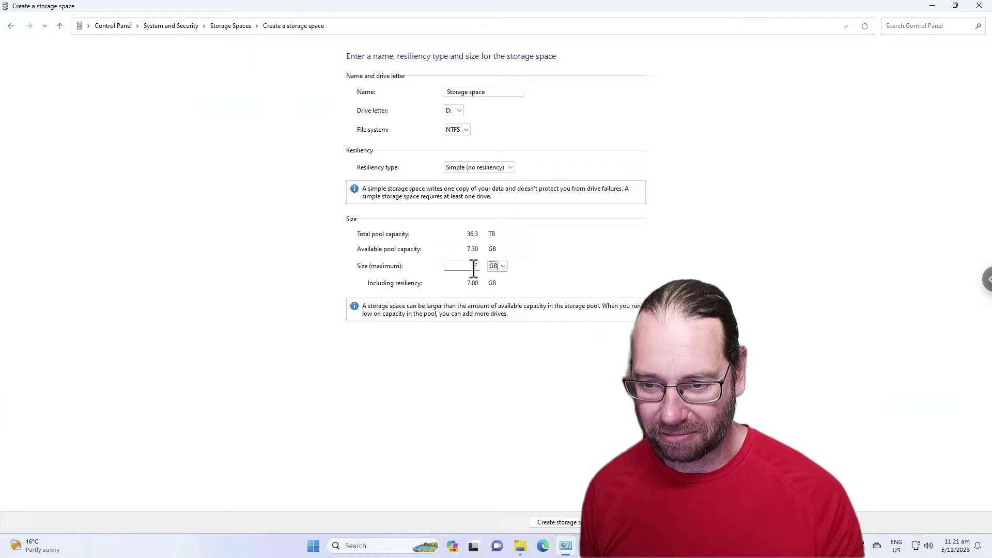
left_click(479, 266)
double_click(479, 266)
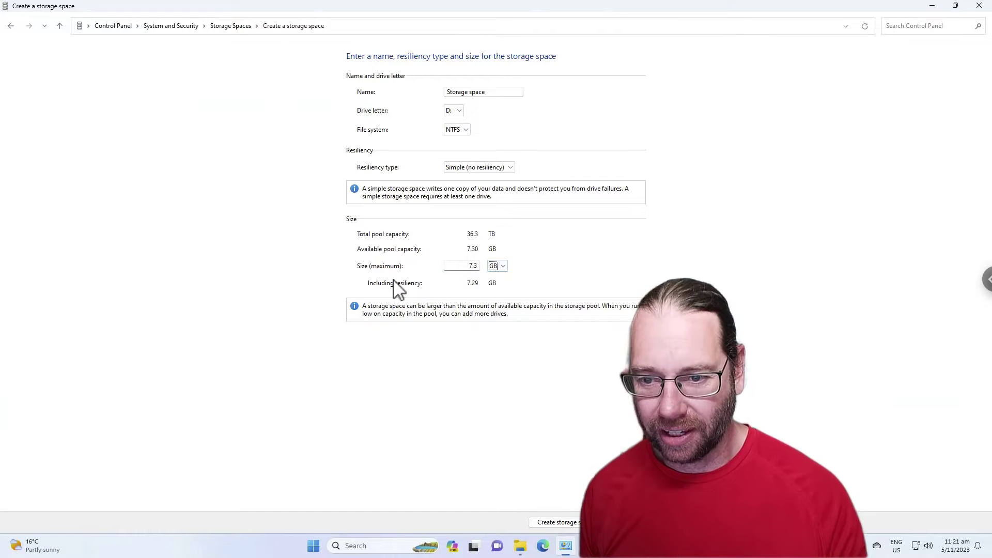
double_click(475, 266)
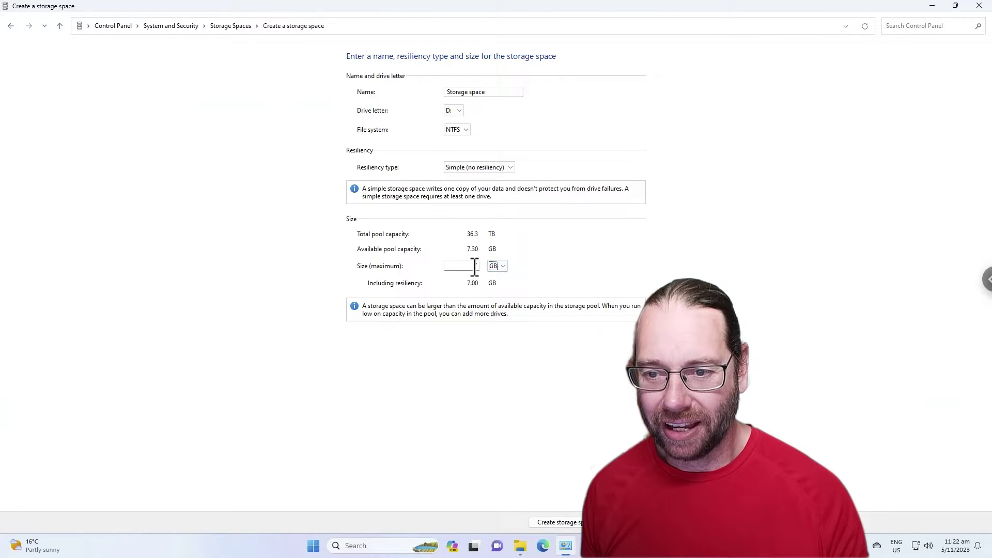
Switch the new space to Two-way mirror with a 3.5 GB size
left_click(508, 171)
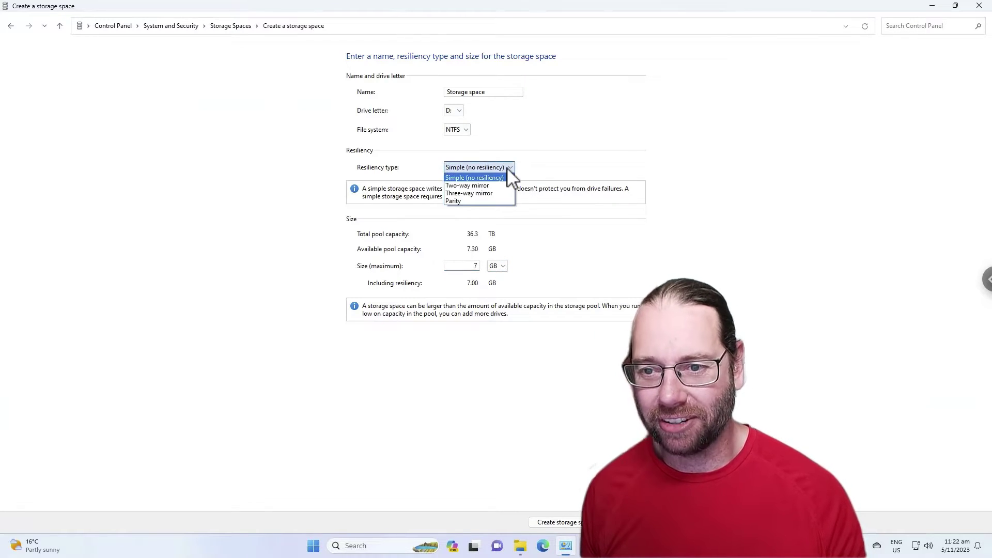
left_click(481, 186)
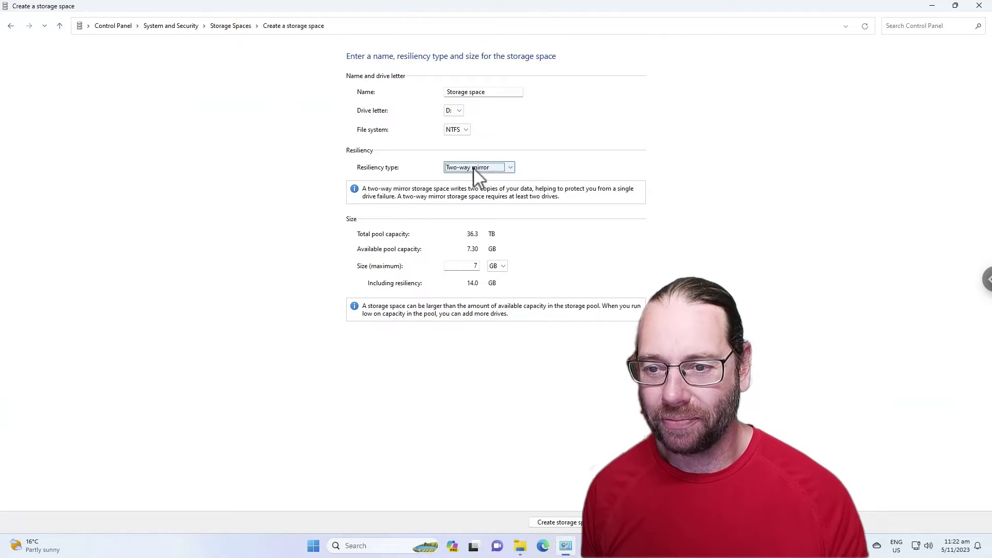
double_click(474, 266)
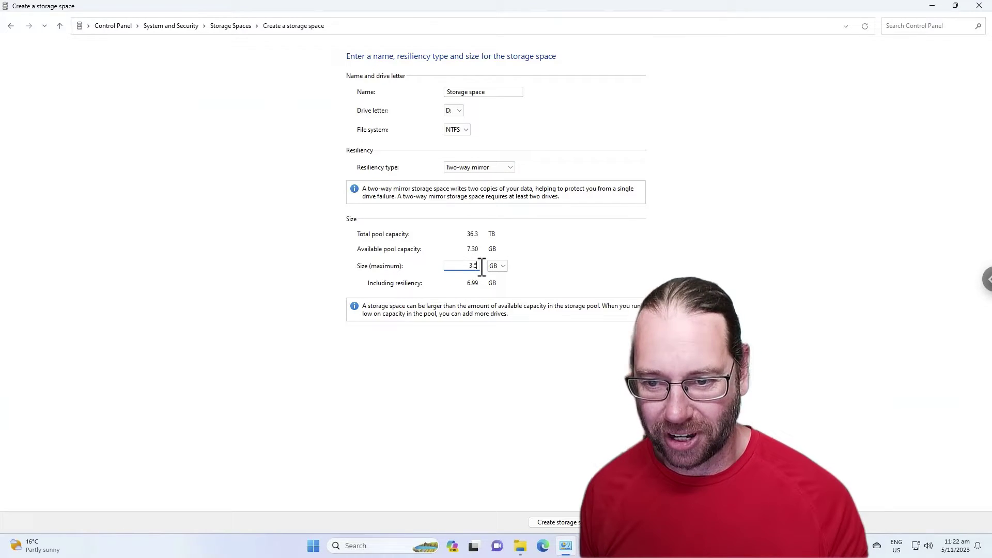
type("3.5")
Switch the new space to Three-way mirror and replace the size with 2.2 GB
left_click(509, 168)
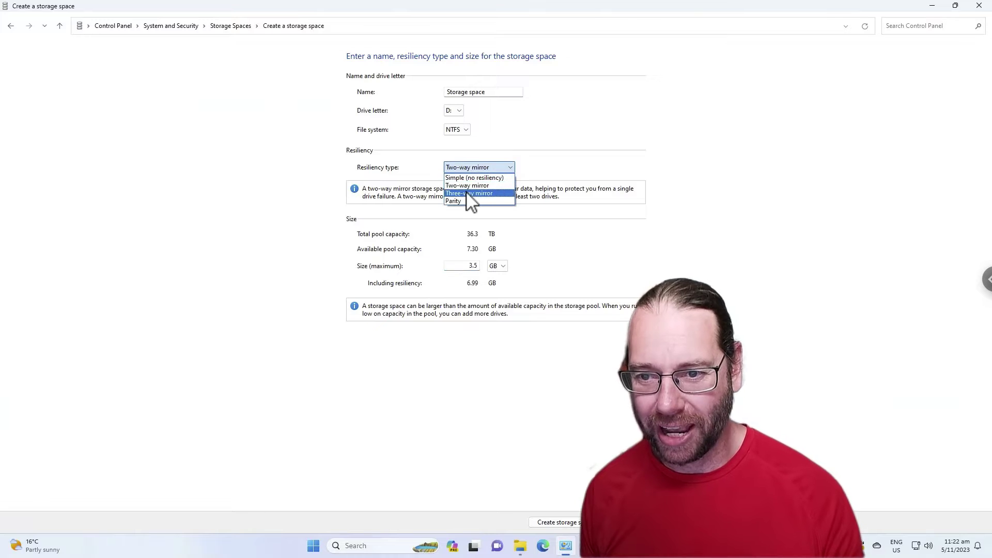
left_click(470, 194)
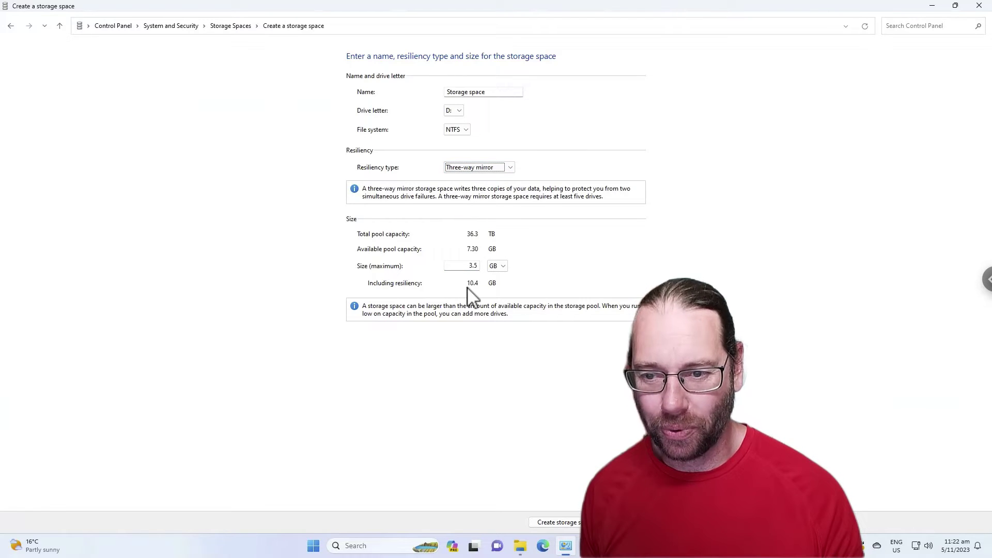
double_click(469, 265)
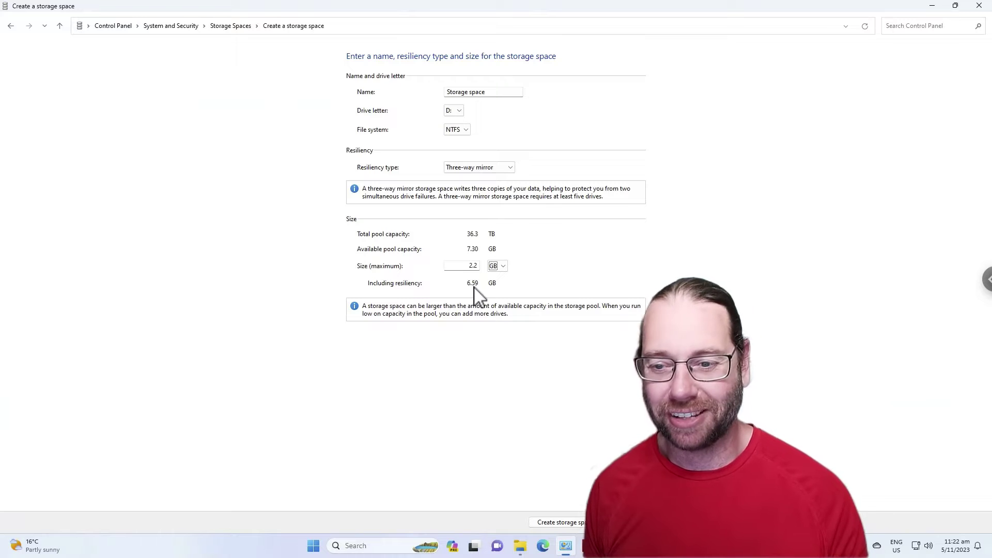
Switch the new space to Parity and replace the 2.2 GB size with 4.5 GB
left_click(488, 168)
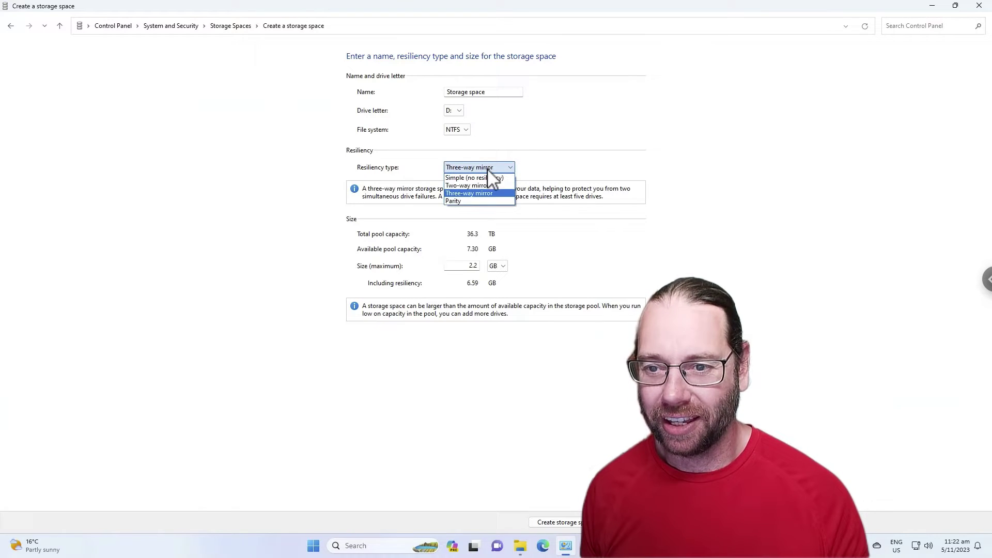
left_click(476, 203)
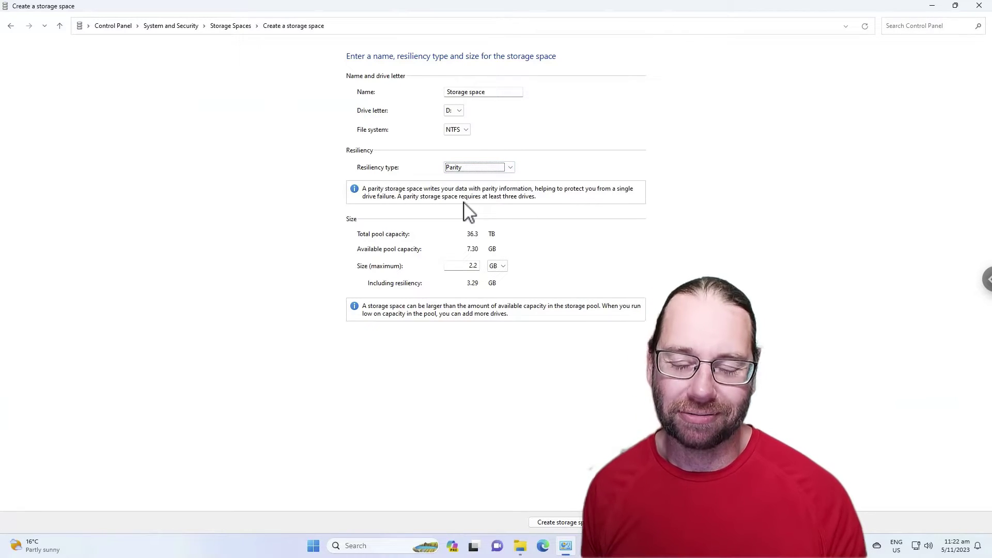
double_click(469, 267)
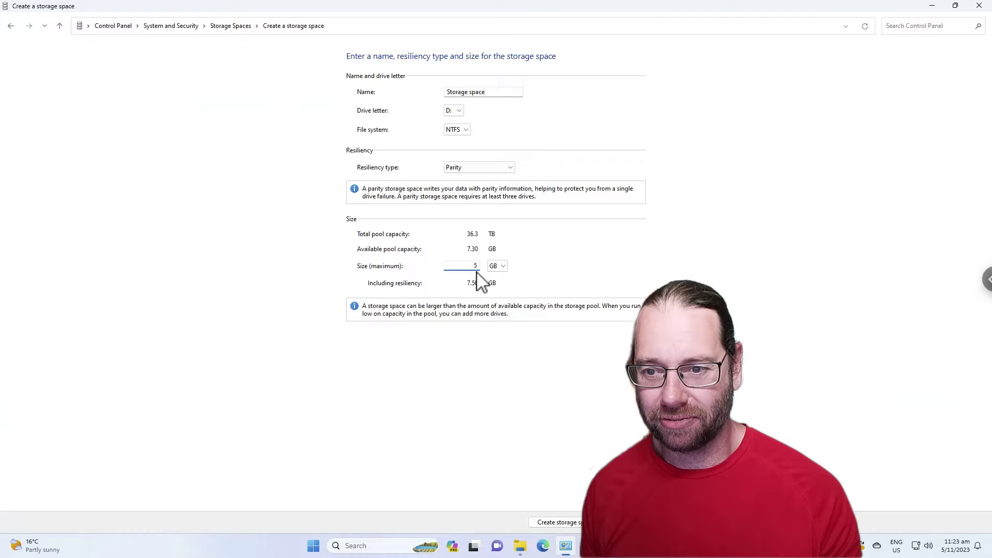
key("BackSpace")
type("4.")
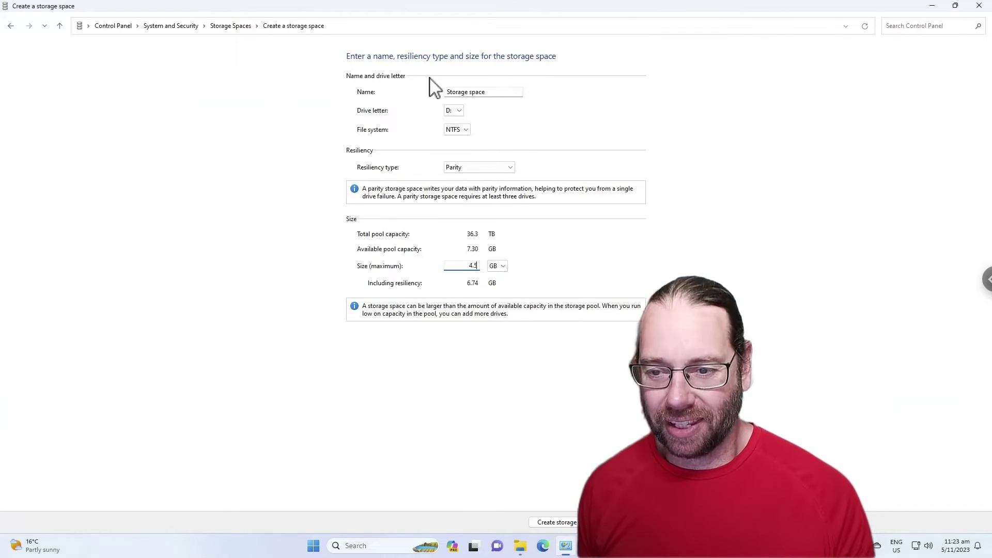
Review the drive letter and file system lists, keeping D: and NTFS
left_click(457, 113)
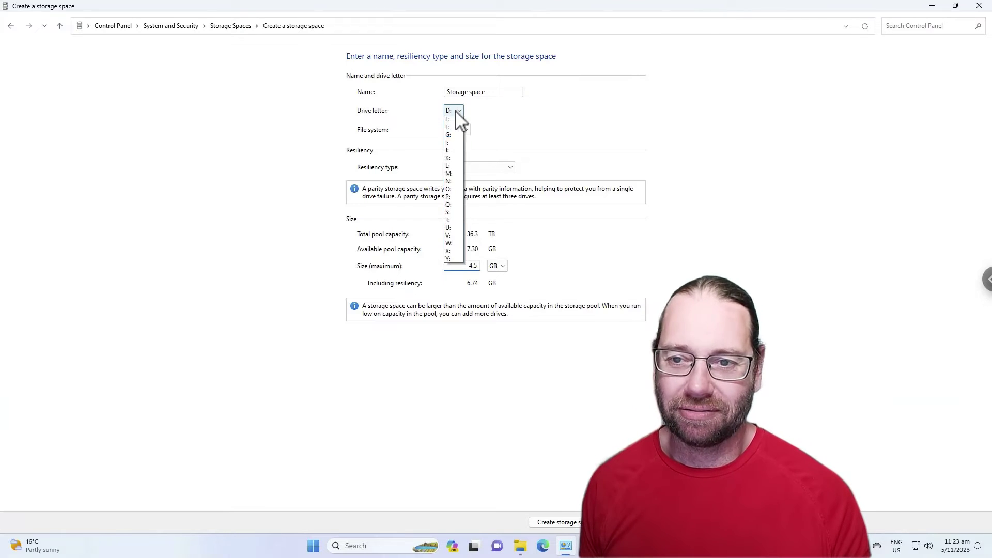
left_click(463, 131)
left_click(456, 129)
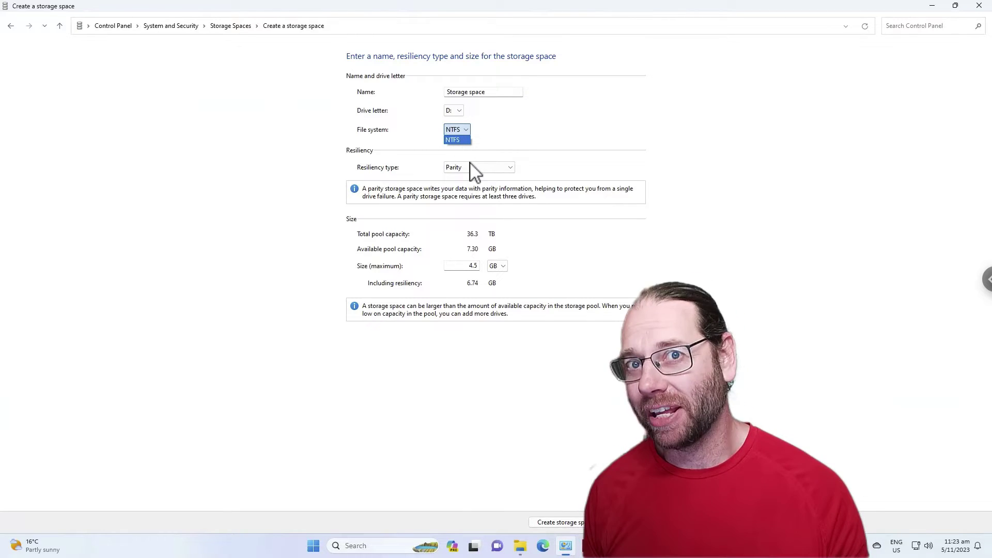
left_click(464, 139)
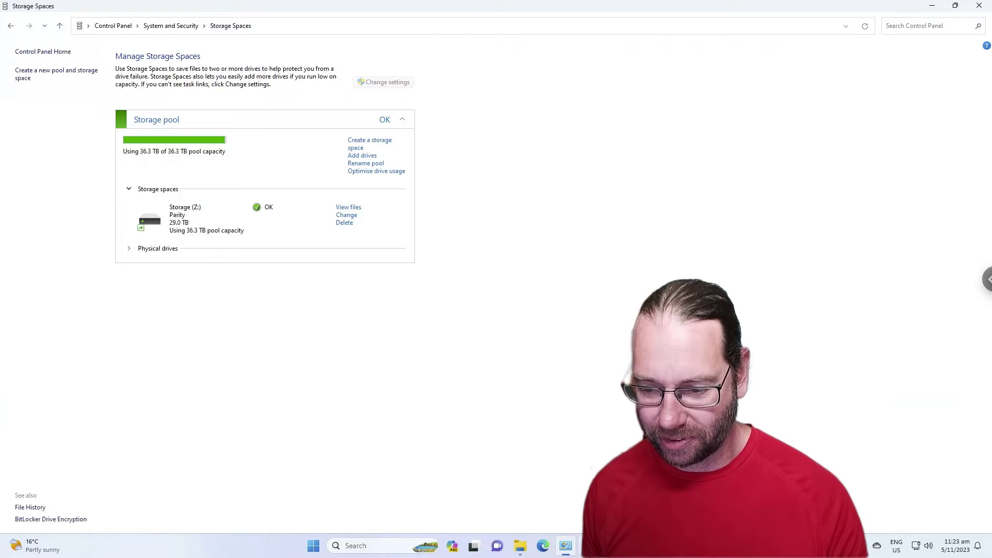
Open Storage (Z:) in File Explorer and view its drive Properties without changes
left_click(520, 547)
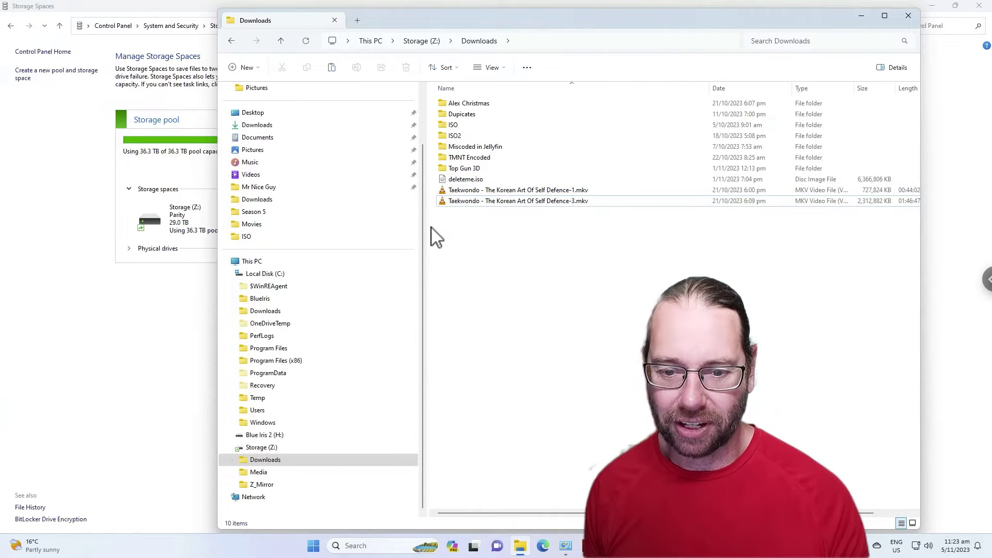
left_click(263, 448)
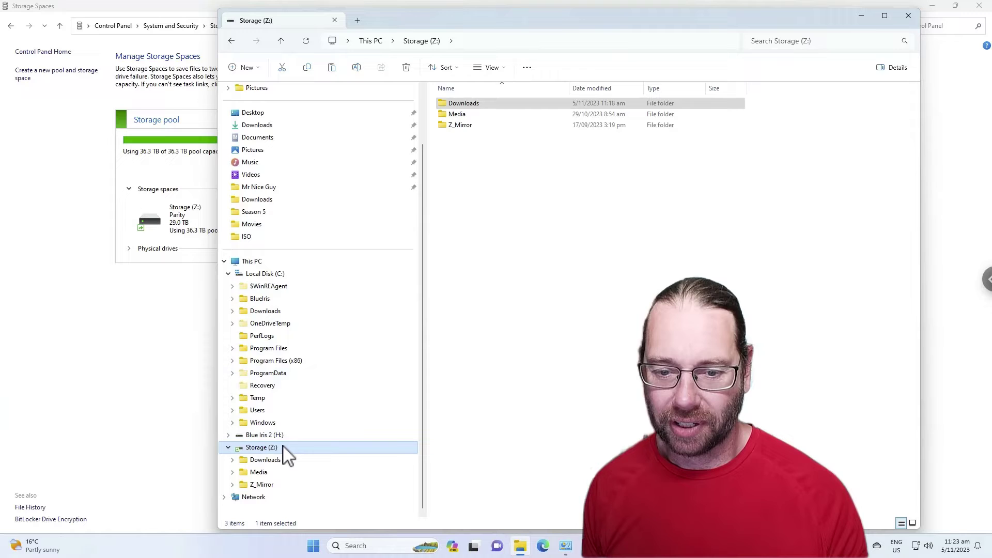
right_click(268, 455)
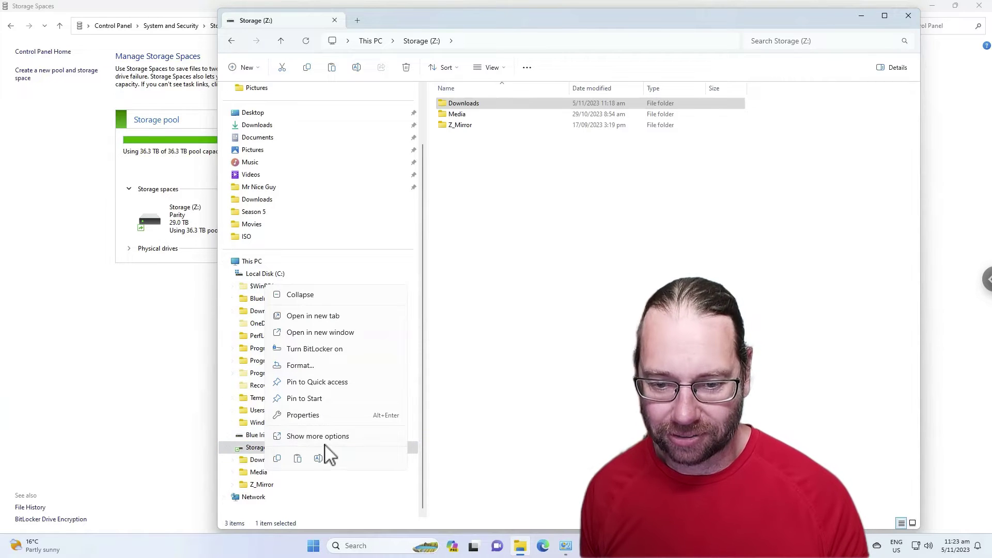
left_click(316, 415)
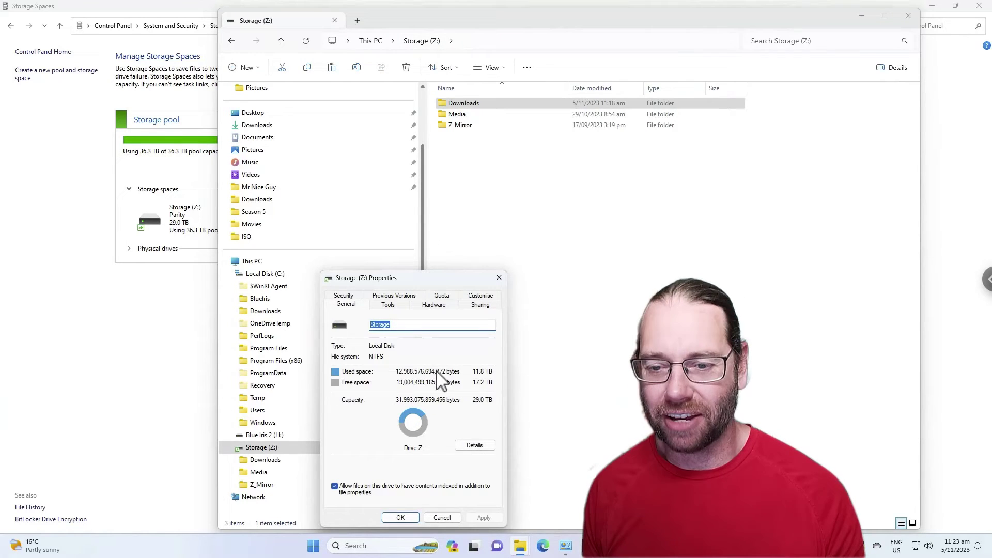
left_click(442, 518)
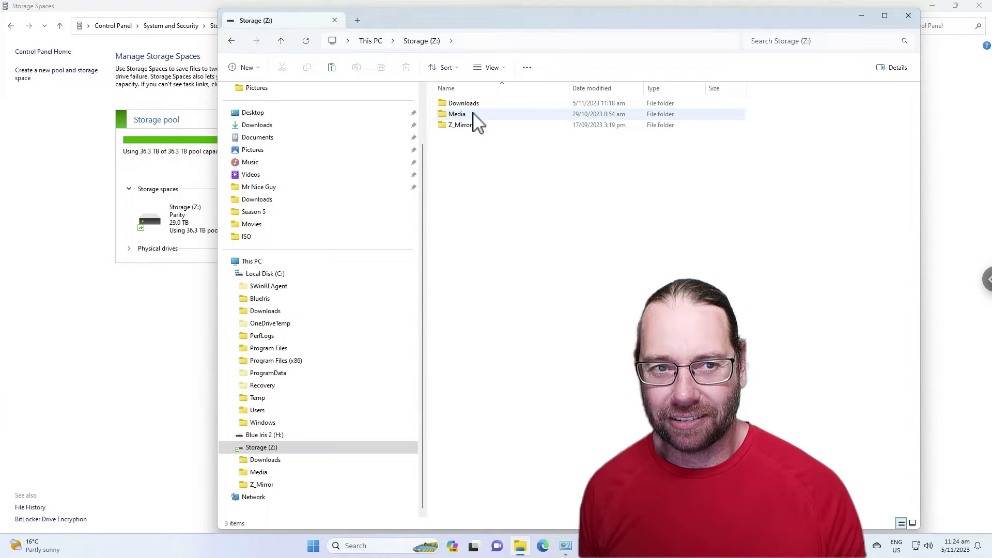
Open the Media folder, briefly showing and dismissing the hidden tray icons
mouse_move(473, 115)
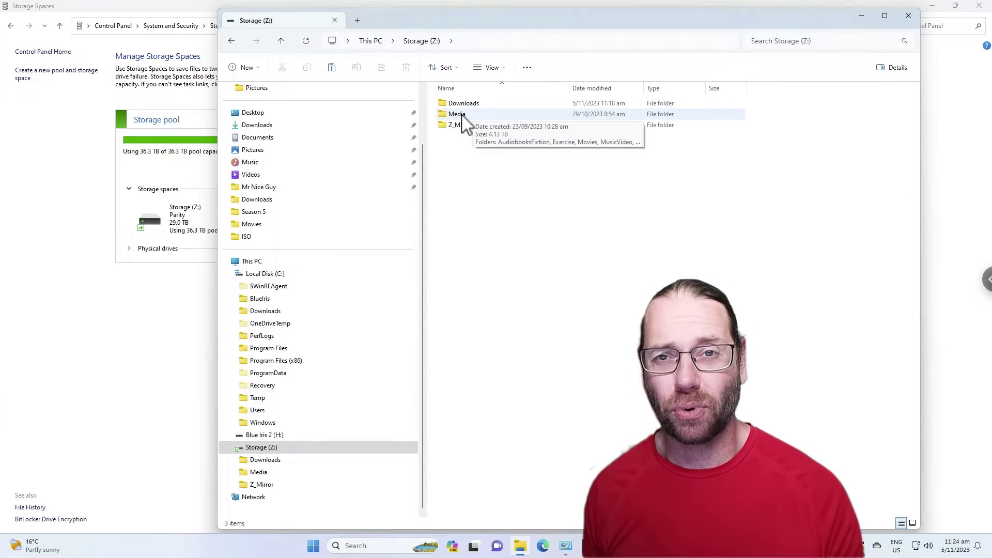
double_click(462, 115)
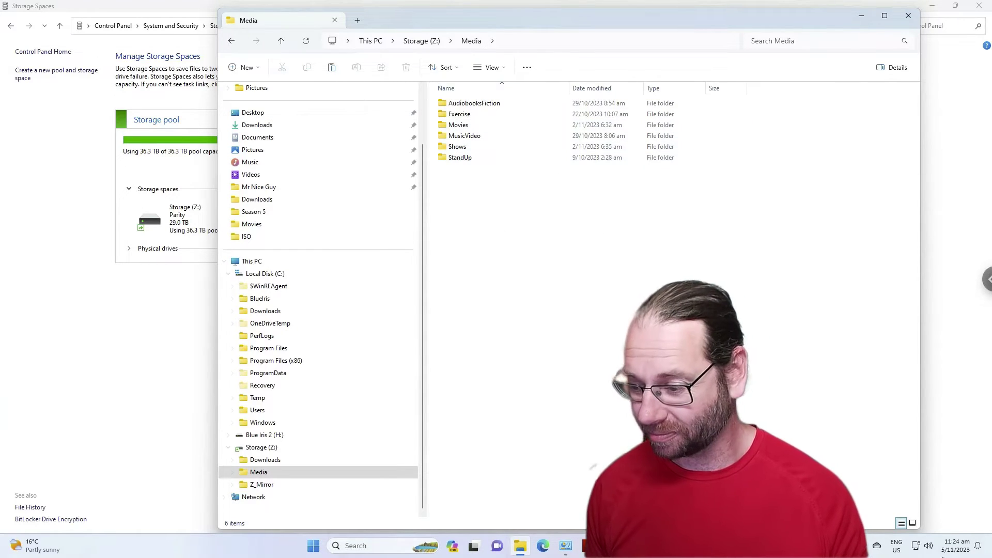
left_click(862, 546)
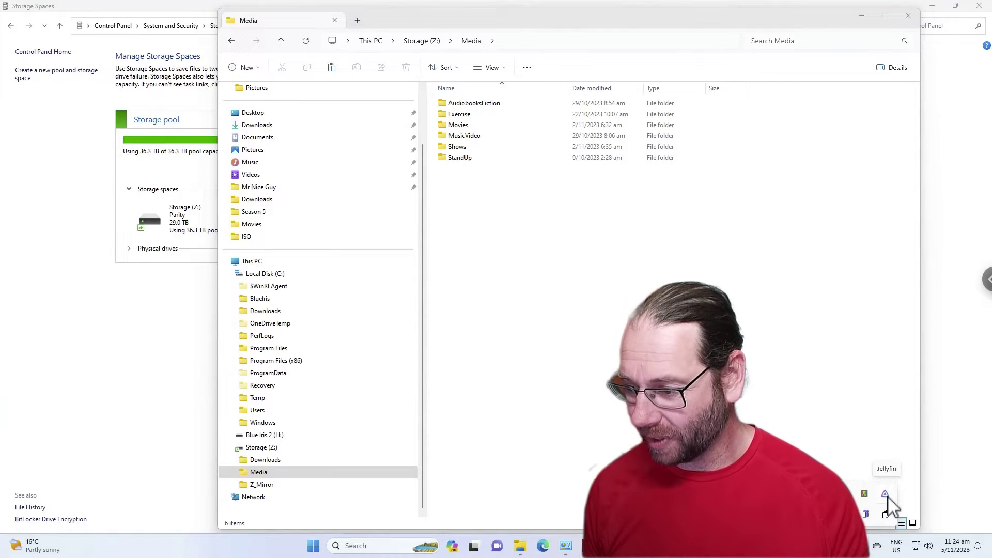
left_click(563, 259)
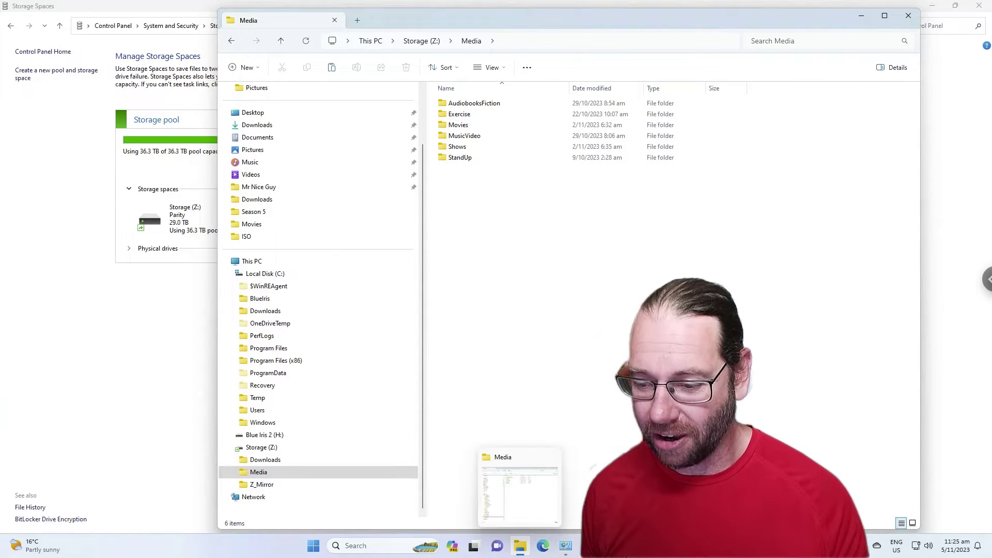
key("alt+Tab")
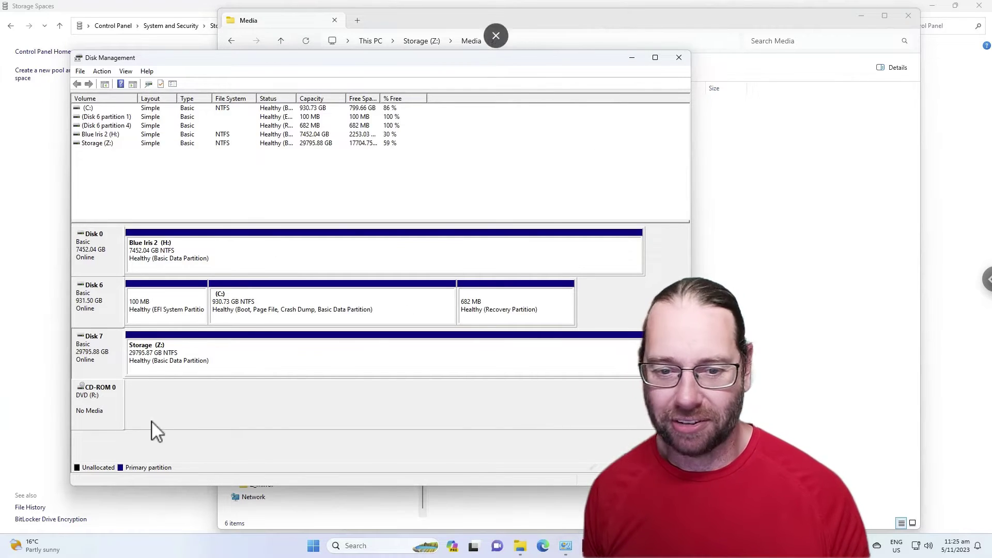
left_click(679, 58)
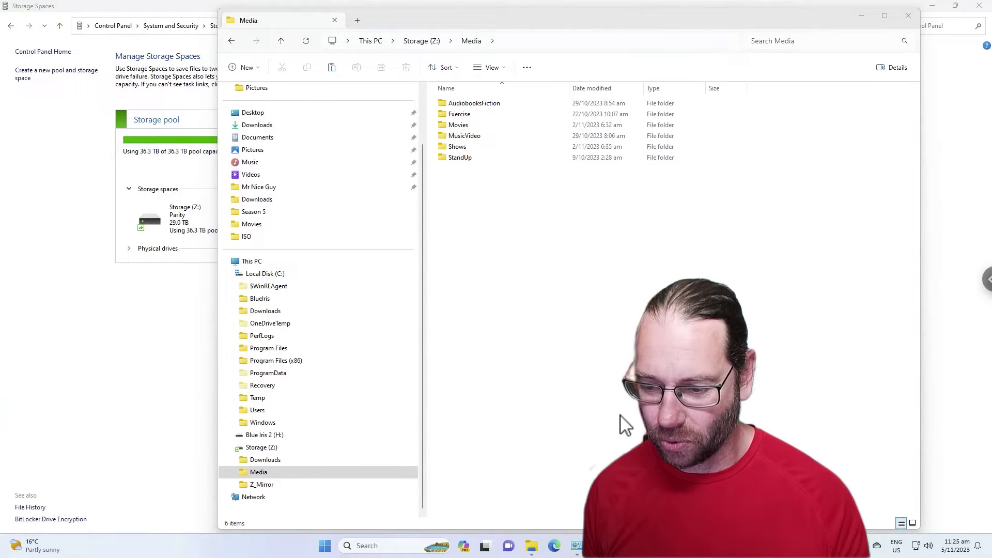
Switch to the CrystalDiskMark Z: results window and move it up and right
key("alt+Tab")
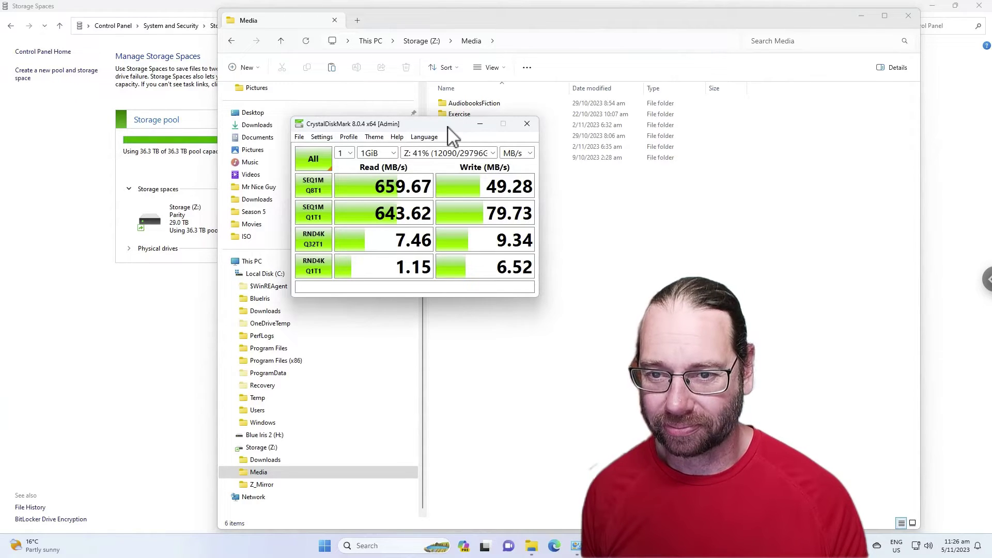
left_click_drag(408, 128, 464, 116)
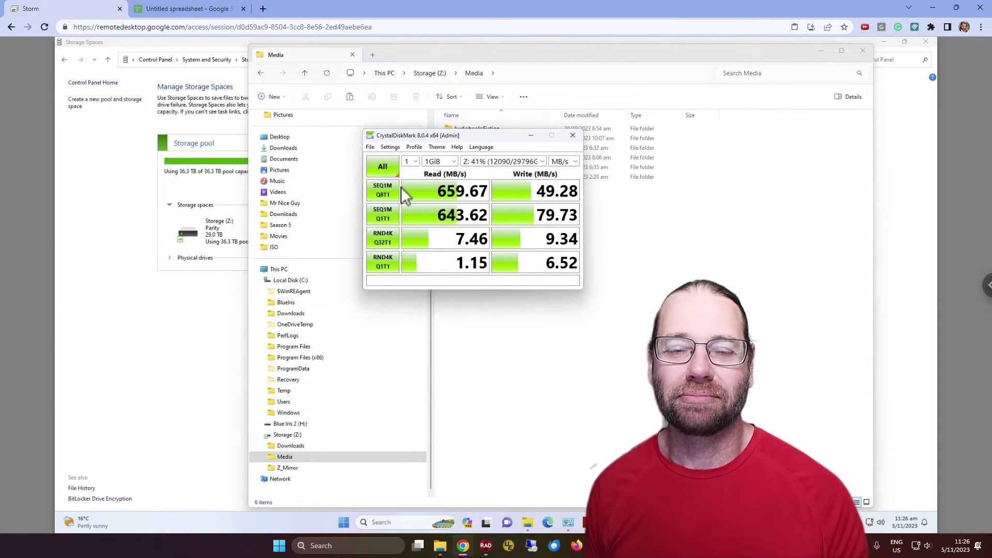
left_click(220, 8)
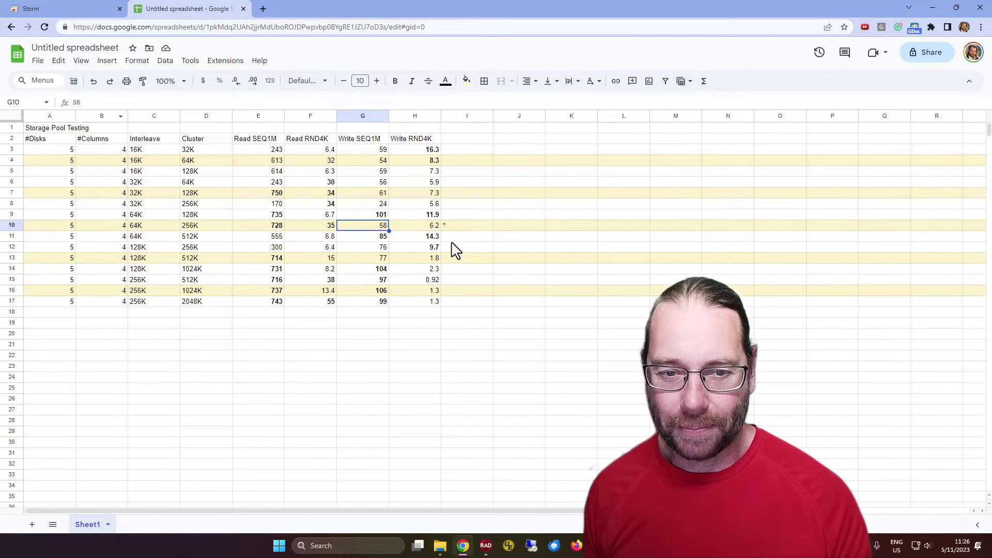
left_click_drag(63, 228, 425, 232)
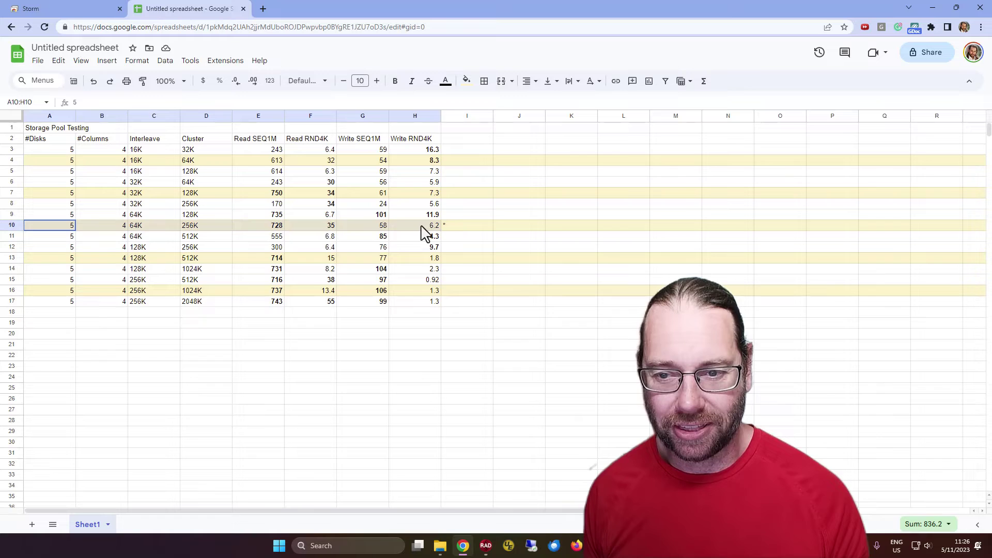
left_click(393, 356)
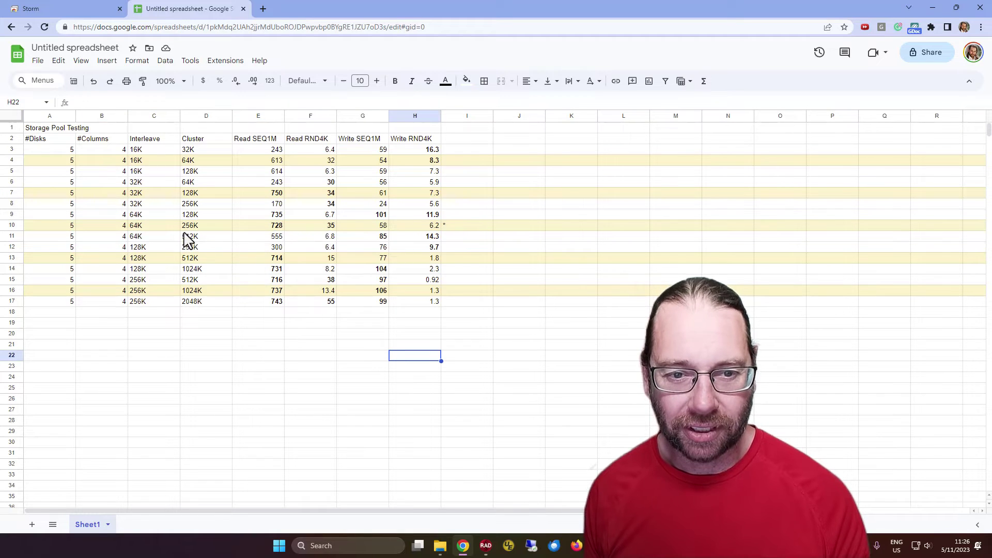
left_click(148, 230)
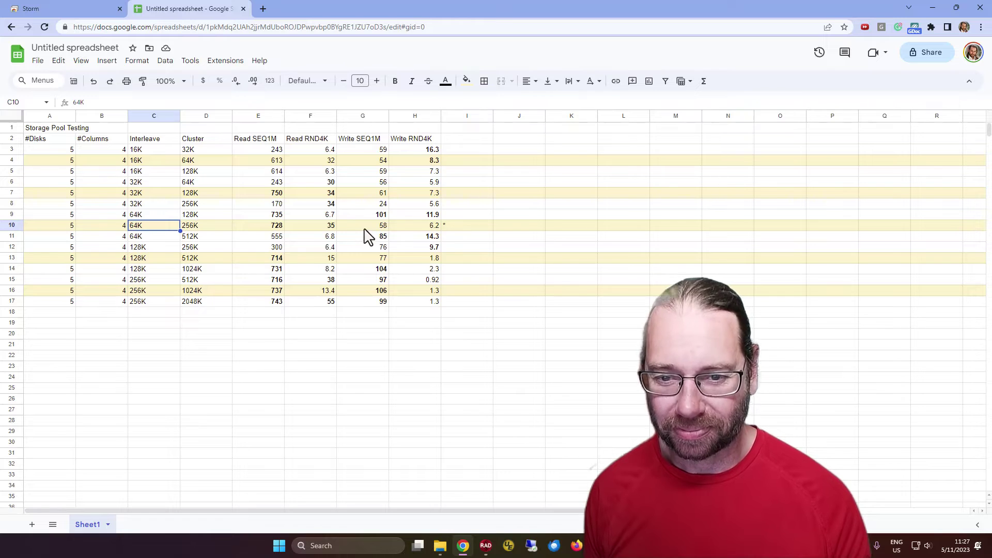
left_click(333, 226)
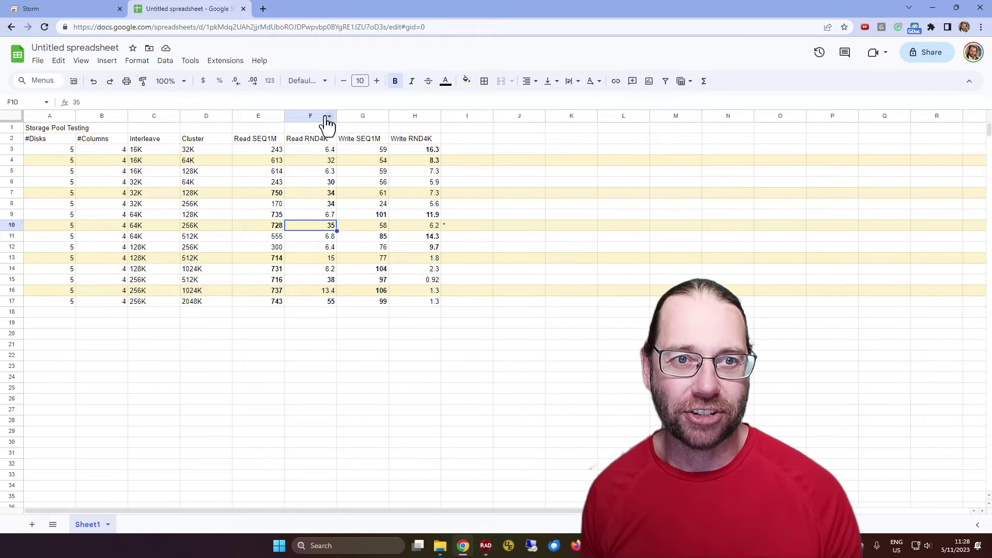
In the remote desktop's File Explorer, open C:\Temp and select the Win11 22H2 ISO
left_click(22, 8)
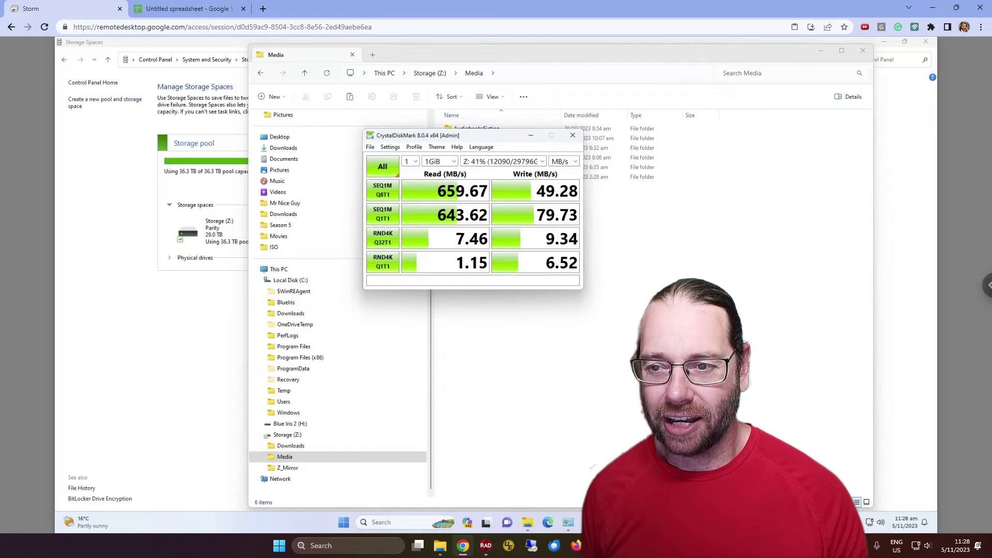
left_click(526, 330)
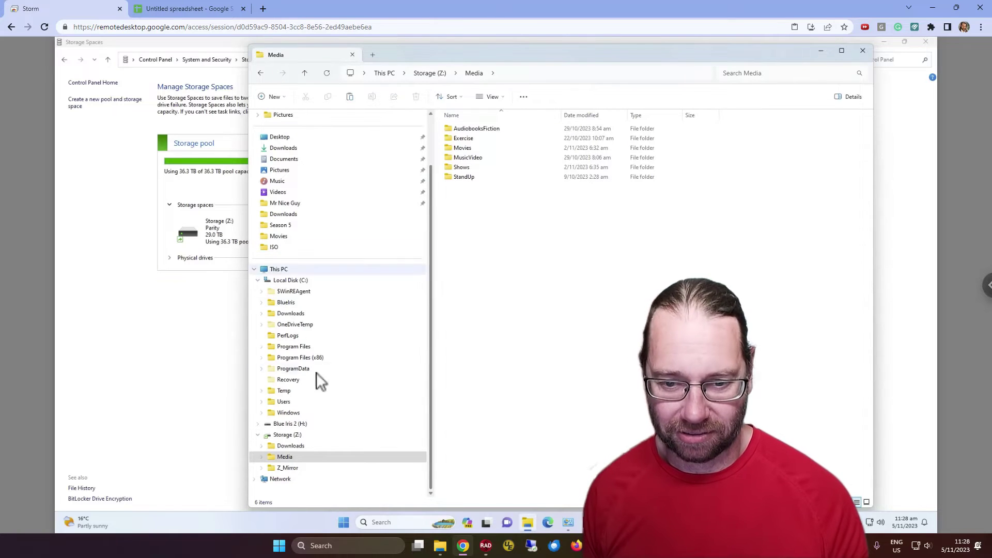
left_click(287, 392)
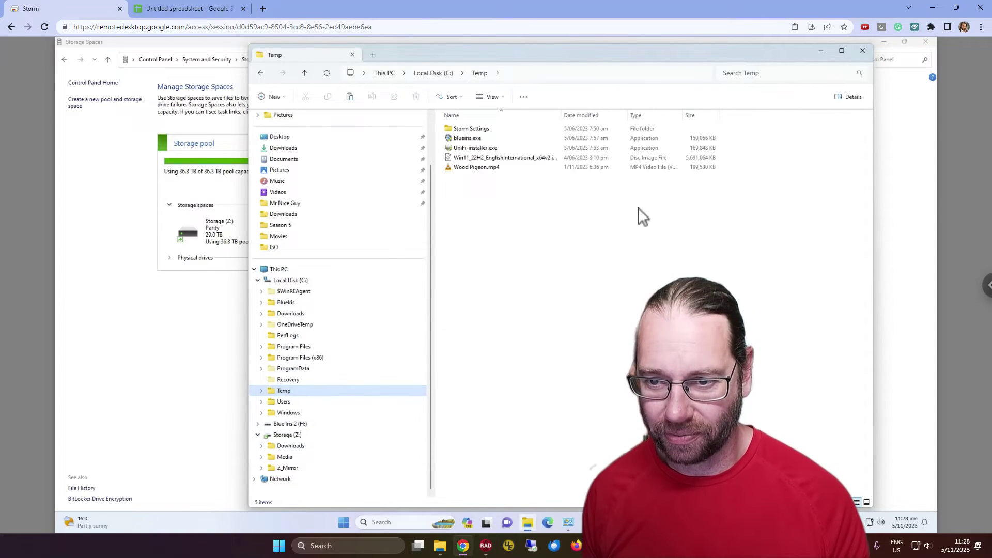
left_click(509, 159)
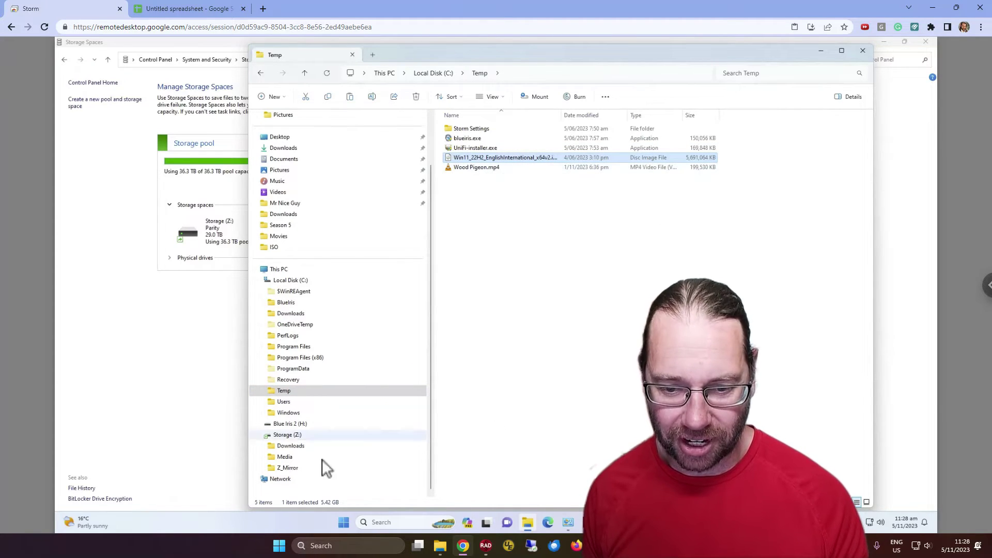
Paste the Win11 ISO into Storage (Z:) Media > Downloads, then select deleteme.iso
left_click(285, 457)
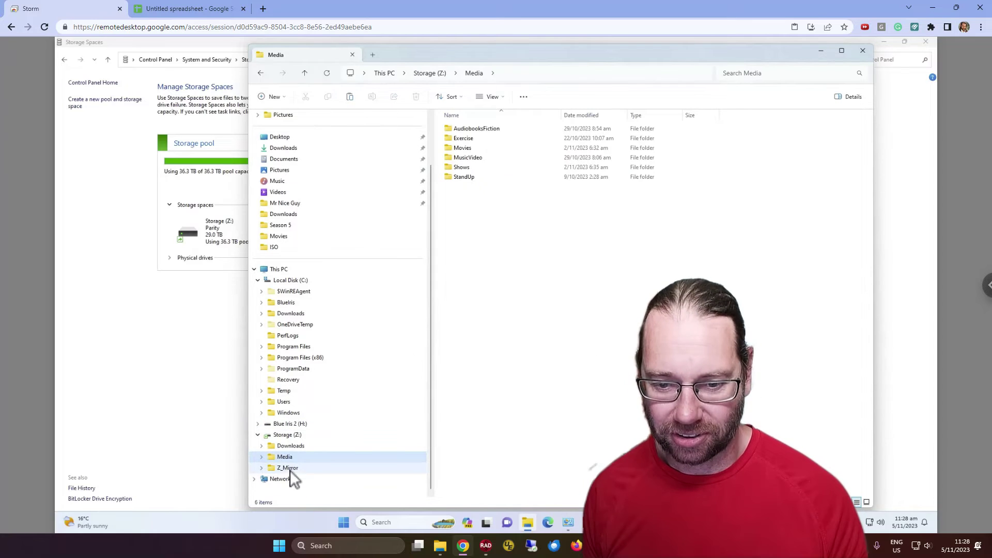
left_click(291, 446)
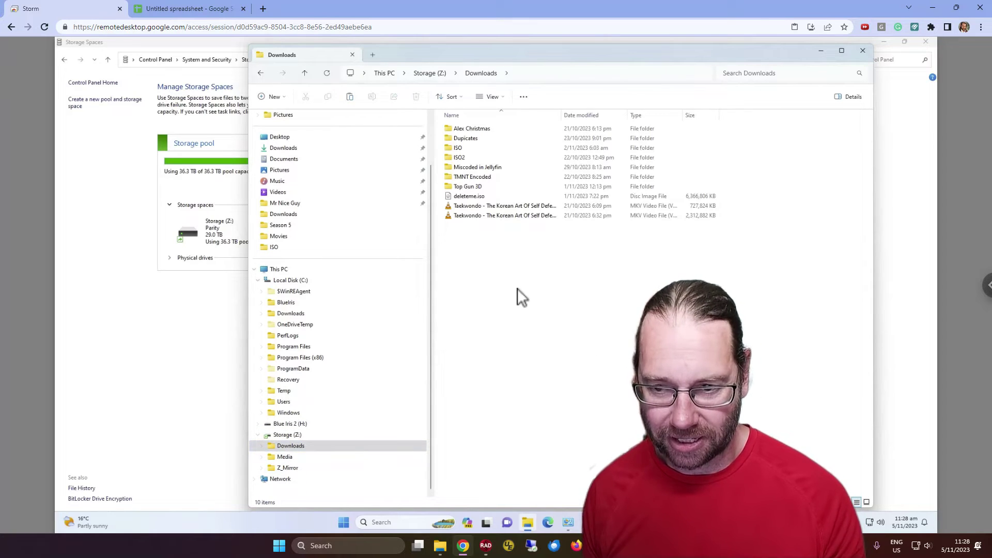
key("ctrl+v")
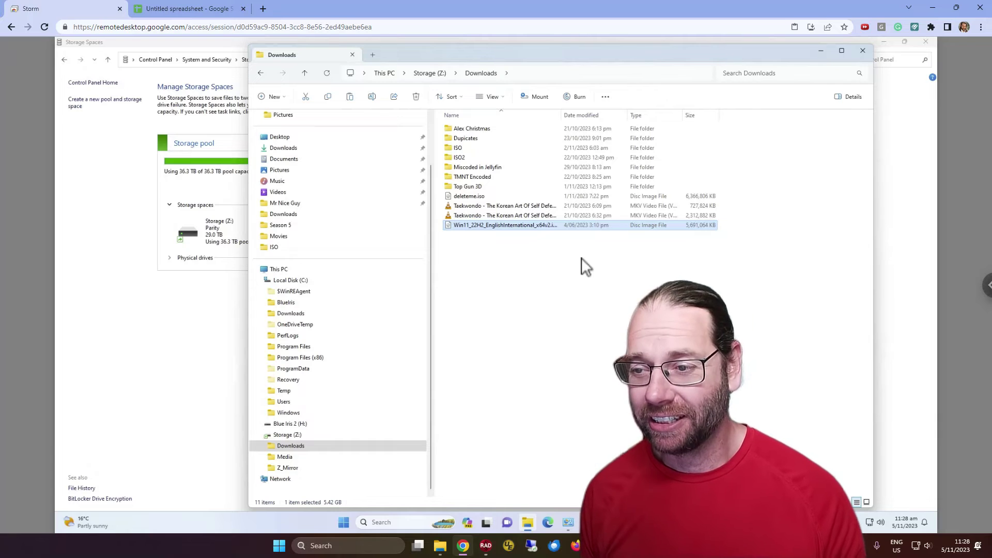
left_click(468, 195)
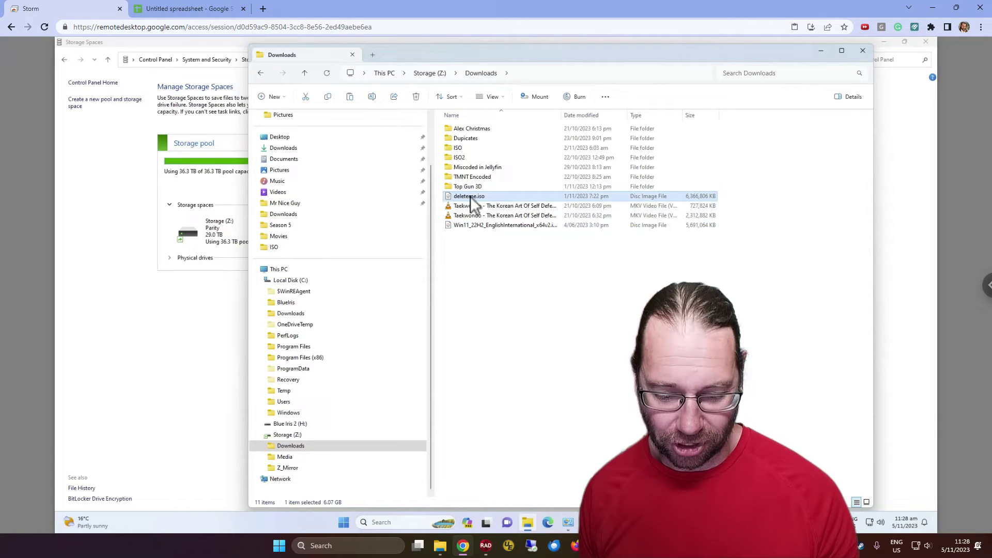
Paste deleteme.iso into C:\Temp, then bring up the Storage Pool Testing spreadsheet
left_click(285, 392)
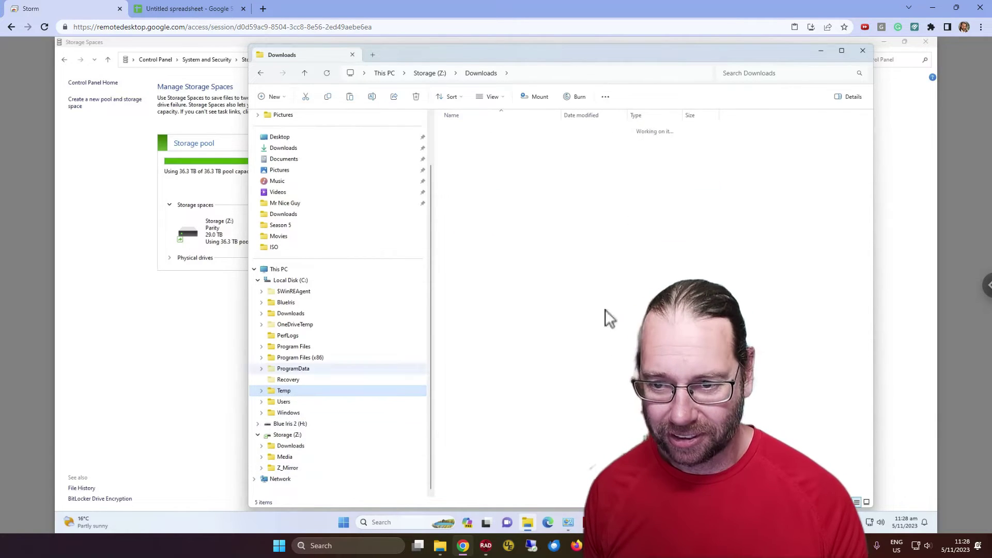
key("ctrl+v")
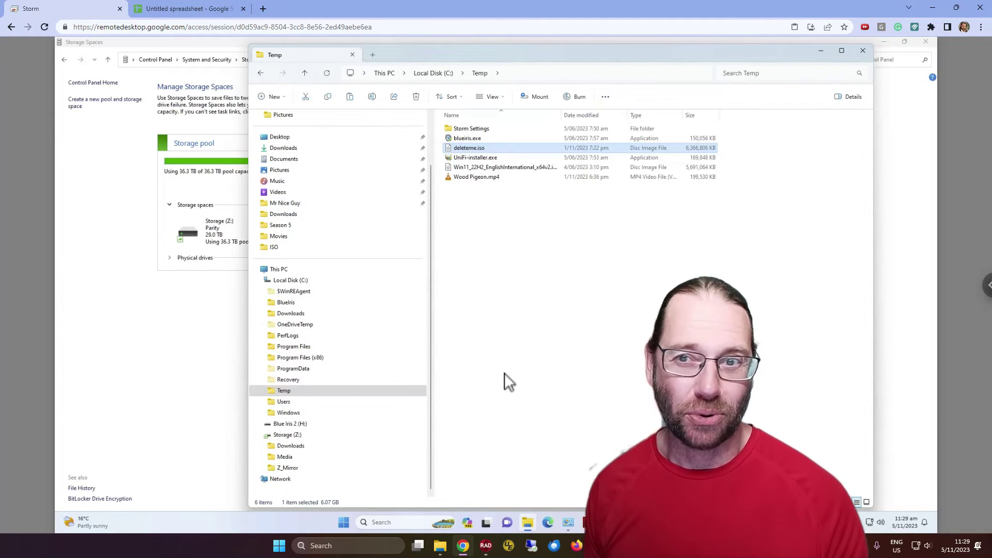
key("ctrl+Tab")
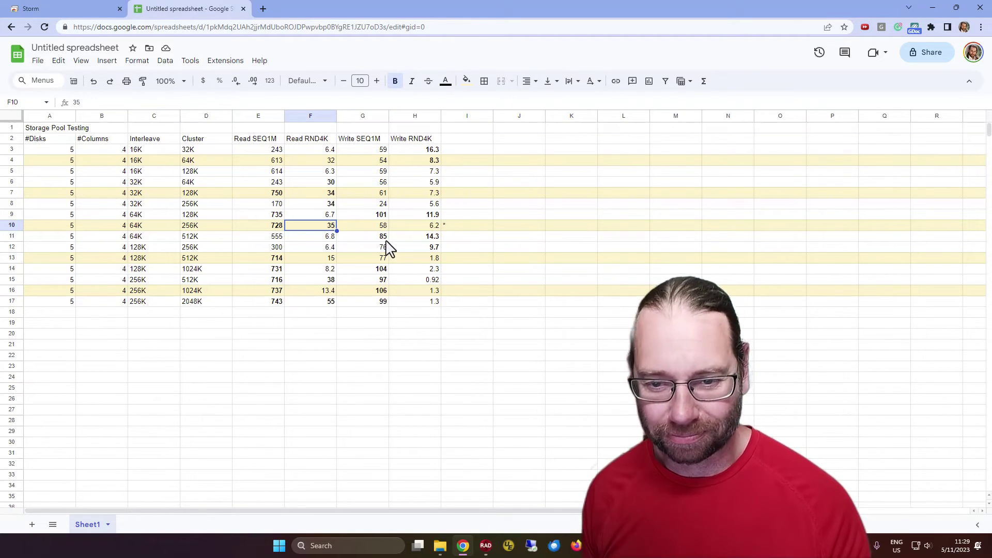
Highlight the row 7 cells for 32K interleave and 128K cluster size, then return to the remote desktop
left_click(137, 193)
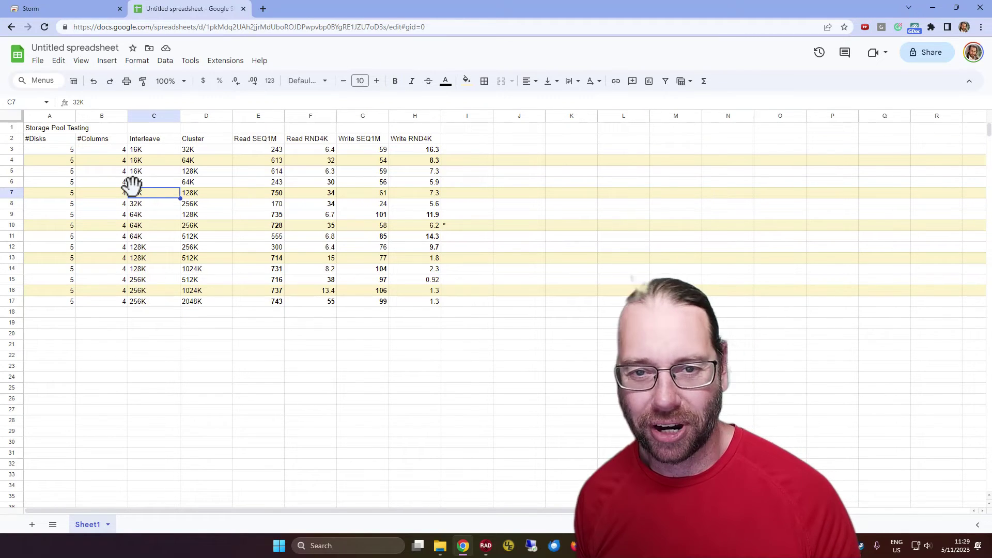
left_click(206, 197)
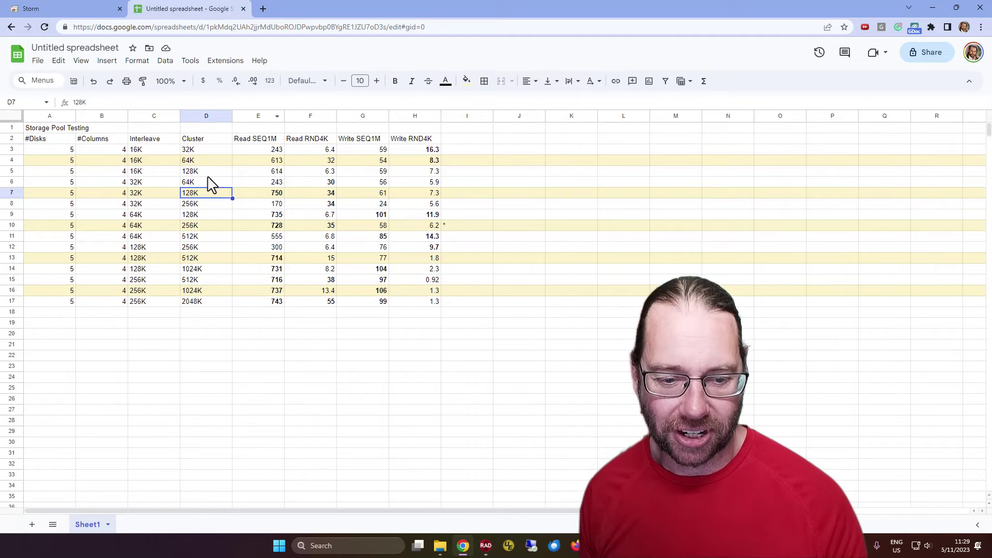
left_click(72, 9)
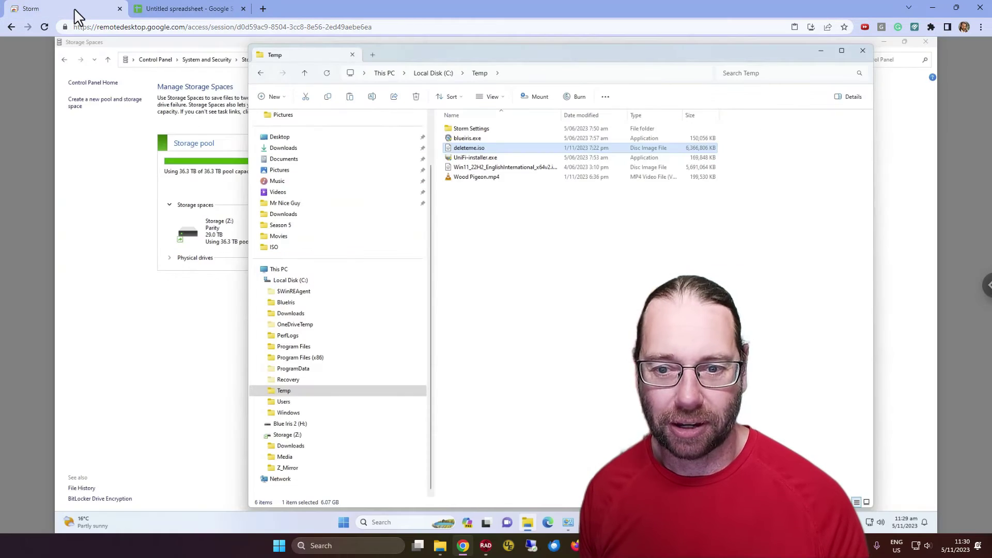
right_click(276, 424)
left_click(325, 351)
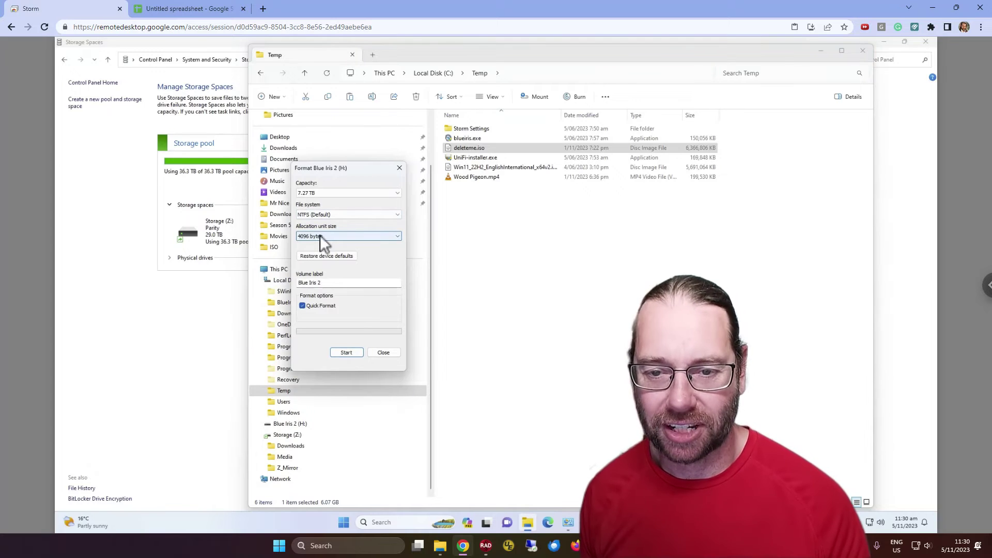
left_click(320, 236)
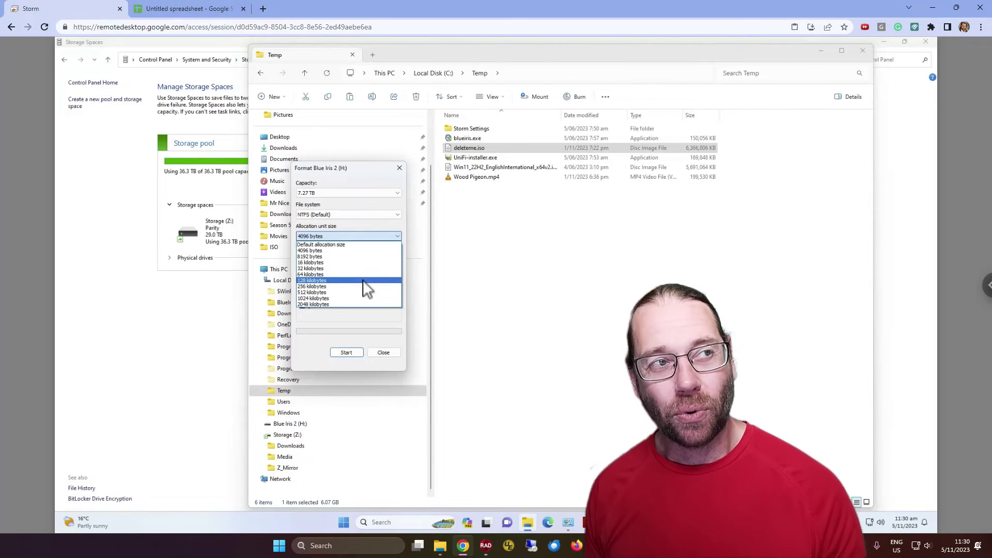
left_click(318, 318)
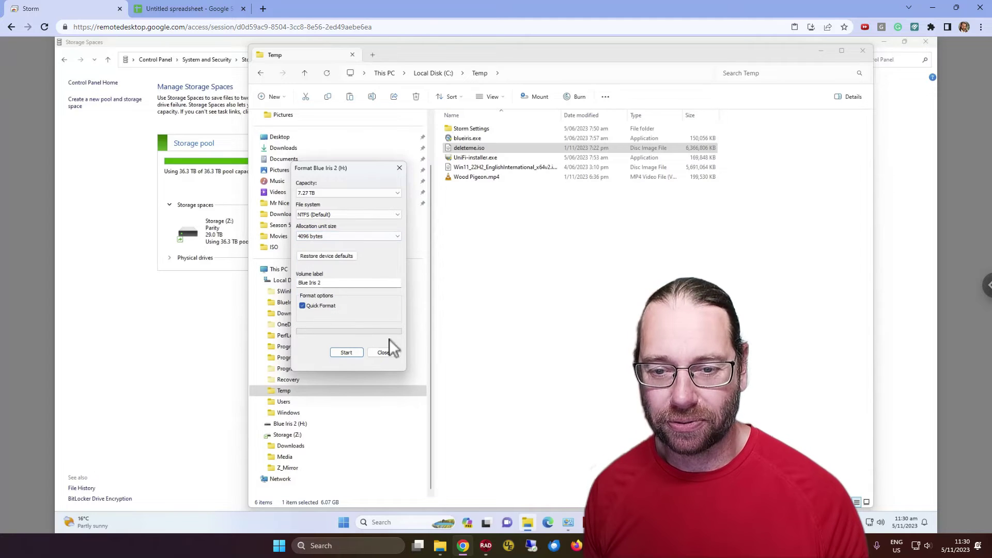
left_click(385, 353)
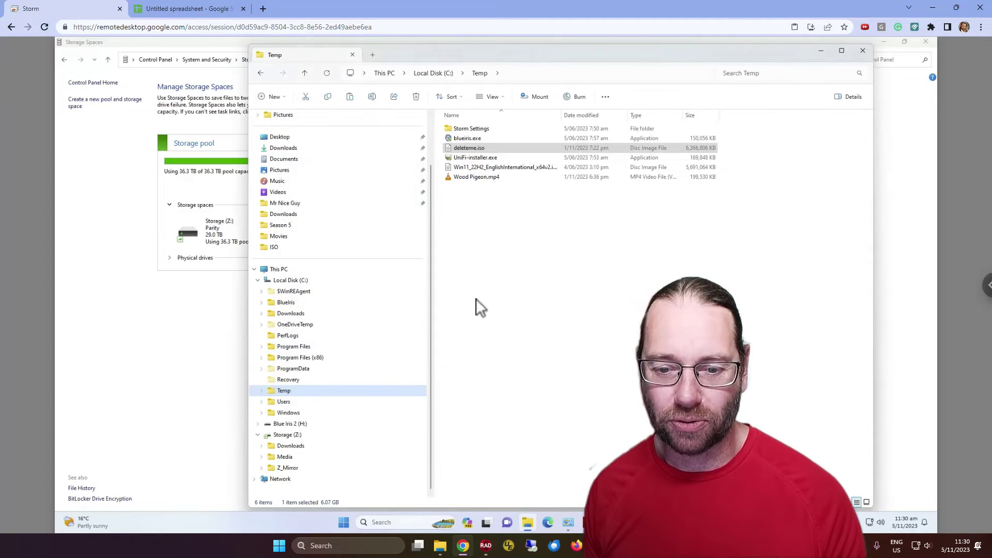
right_click(291, 468)
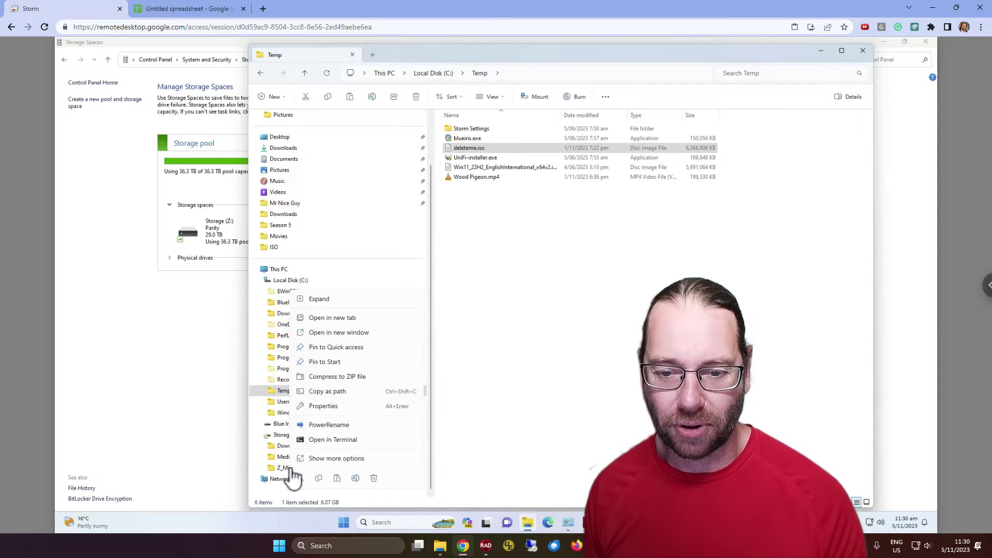
left_click(373, 404)
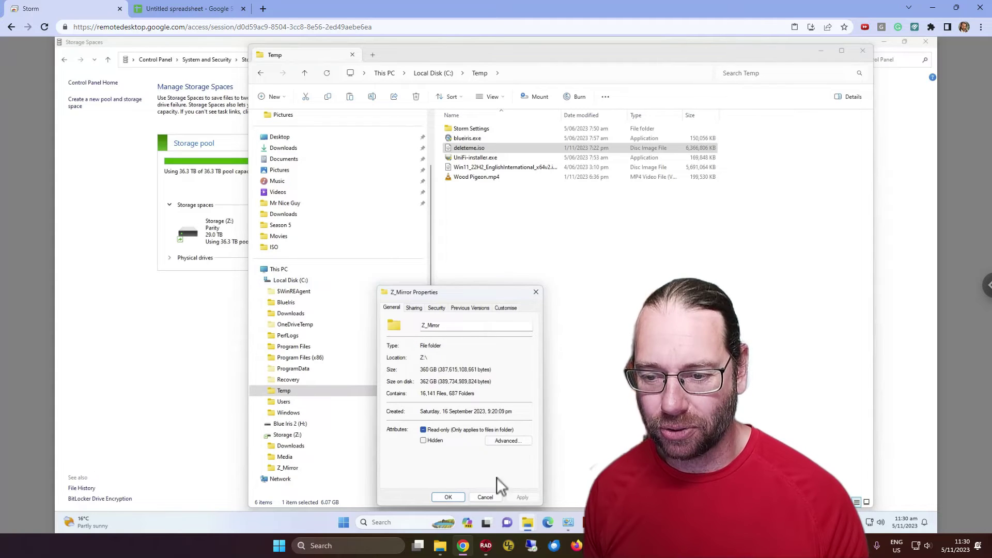
left_click(506, 440)
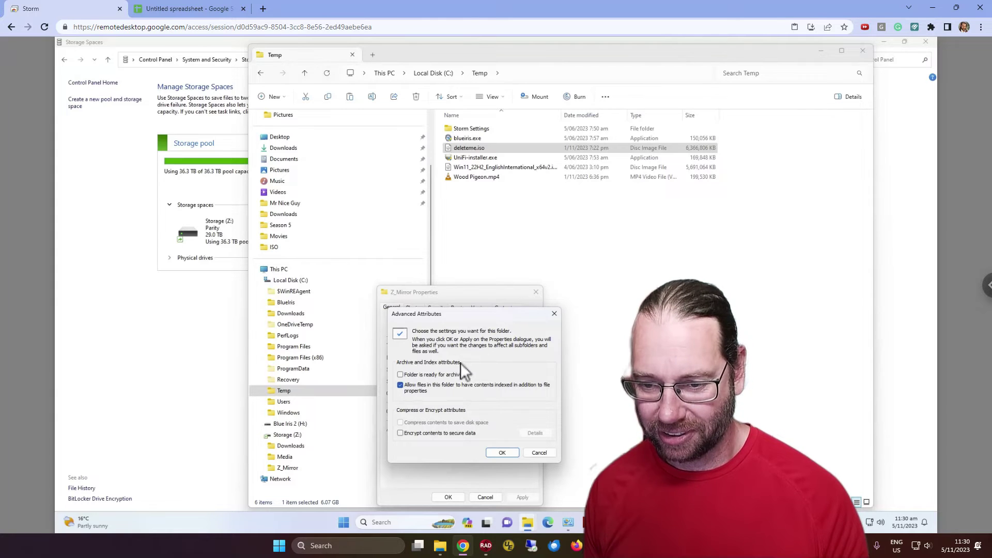
left_click(540, 454)
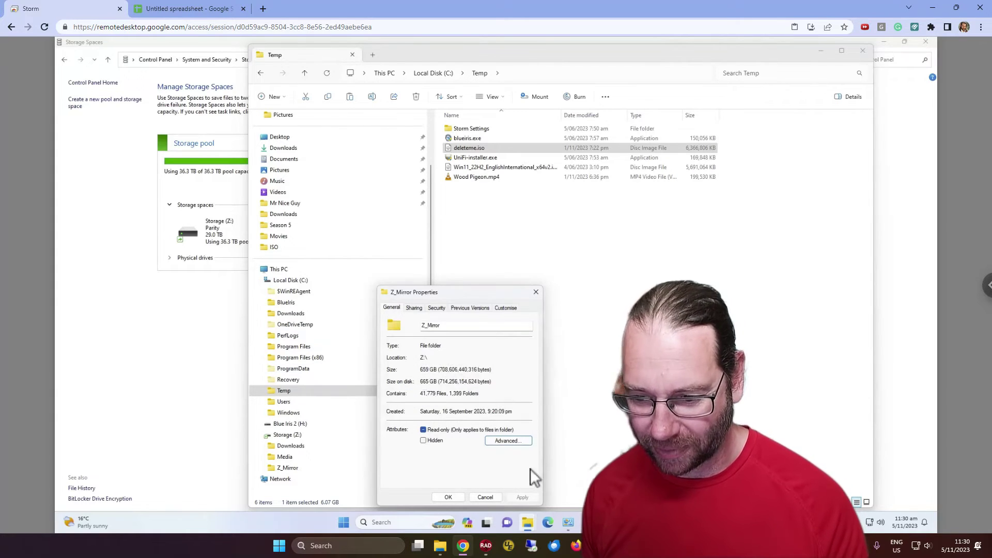
left_click(489, 499)
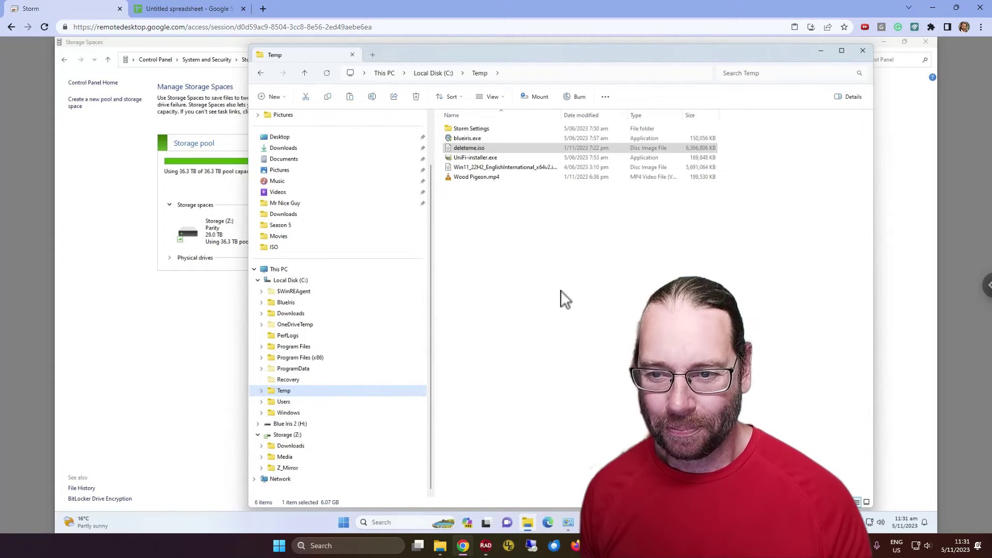
Clear the file selection in the C:\Temp window
left_click(527, 237)
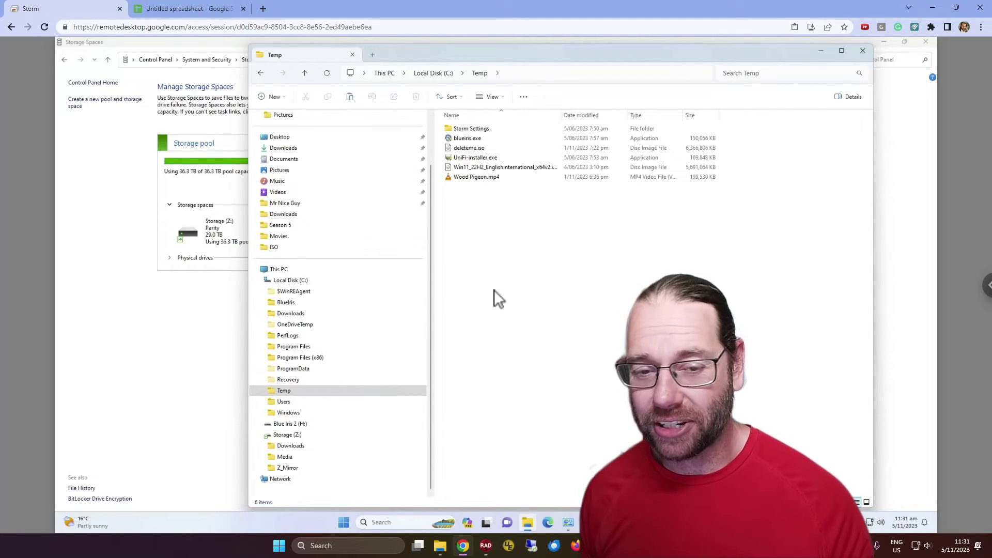
left_click(202, 308)
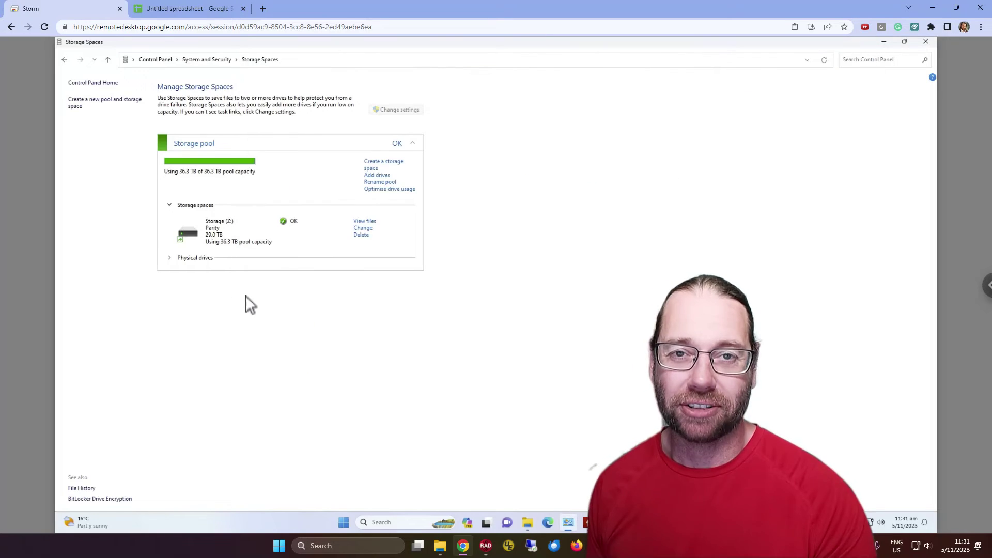